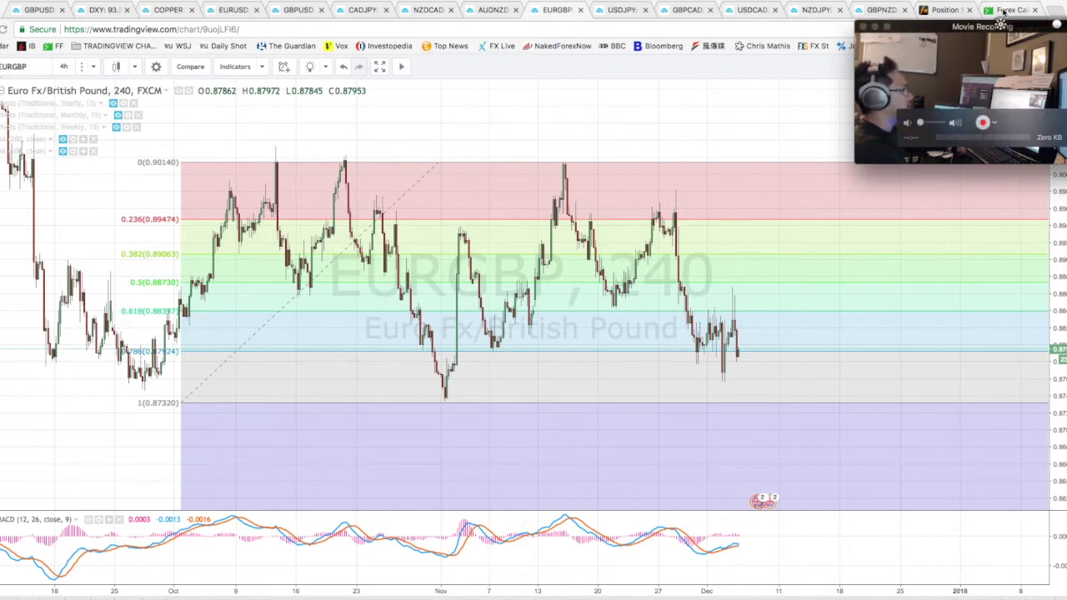
Switch to the Forex Factory calendar and collapse the Average Hourly Earnings m/m details under Friday, Dec 8
click(1005, 10)
scroll(564, 334, up, 5)
scroll(565, 338, down, 5)
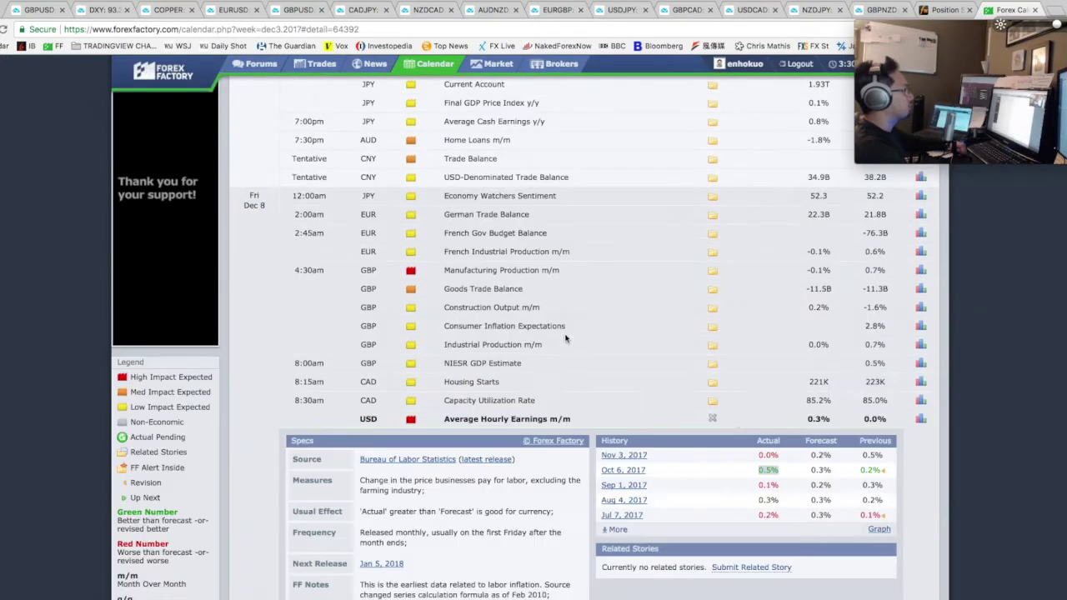
click(713, 419)
scroll(717, 422, down, 3)
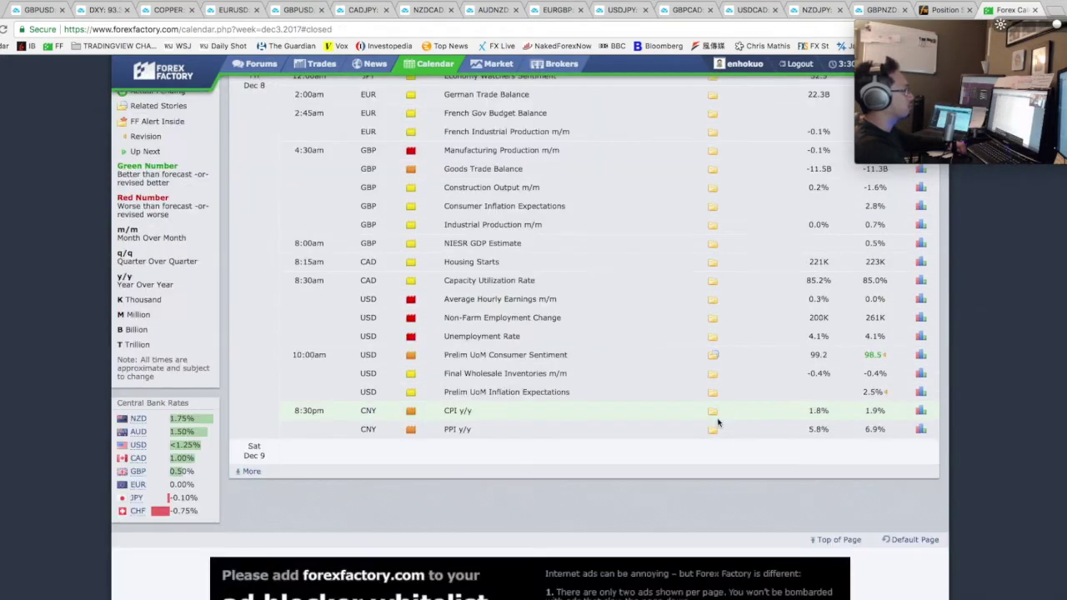
Review the economic events for the week of Dec 3 to Dec 9, from Friday back to Sunday
scroll(715, 417, up, 3)
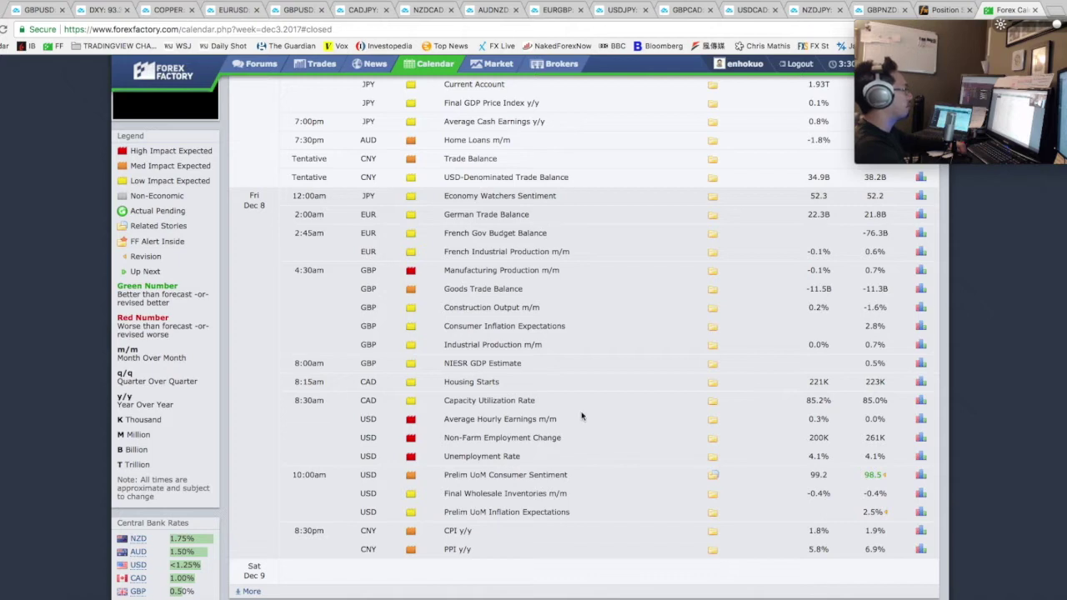
scroll(585, 417, up, 10)
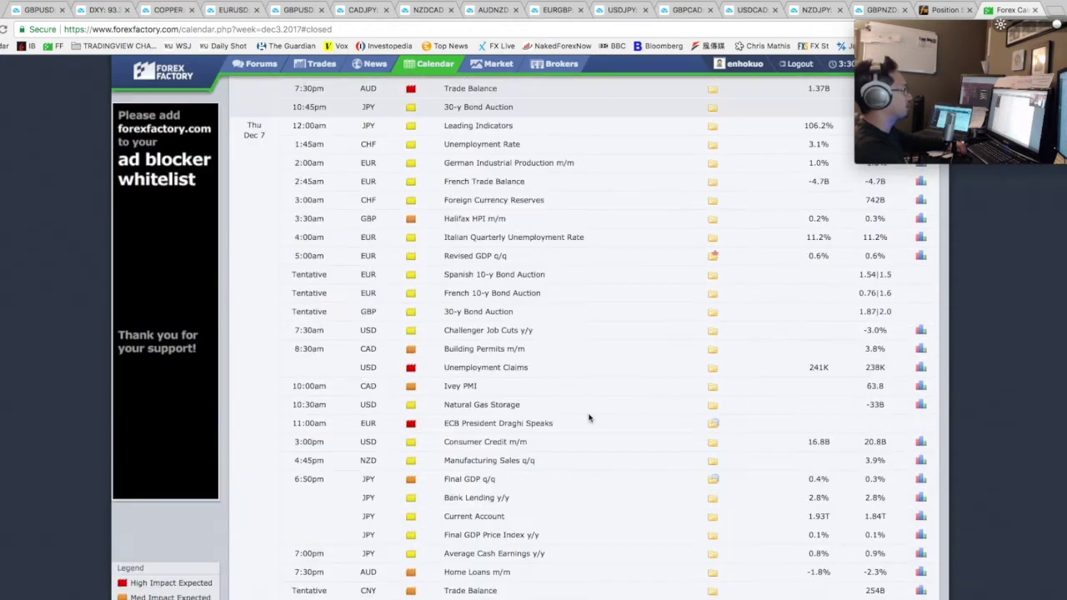
scroll(589, 418, up, 4)
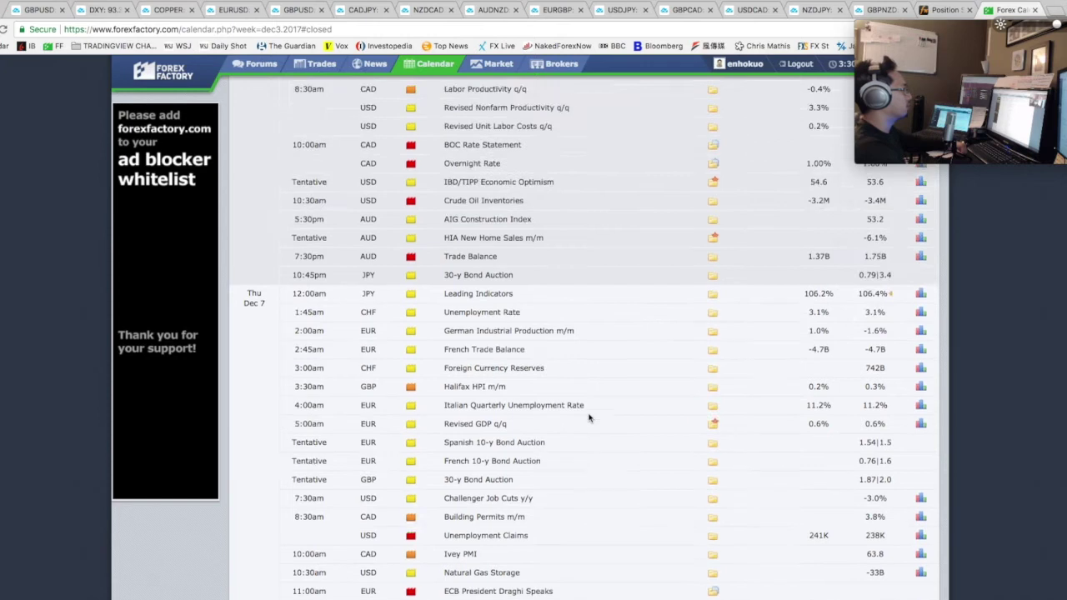
scroll(589, 417, up, 20)
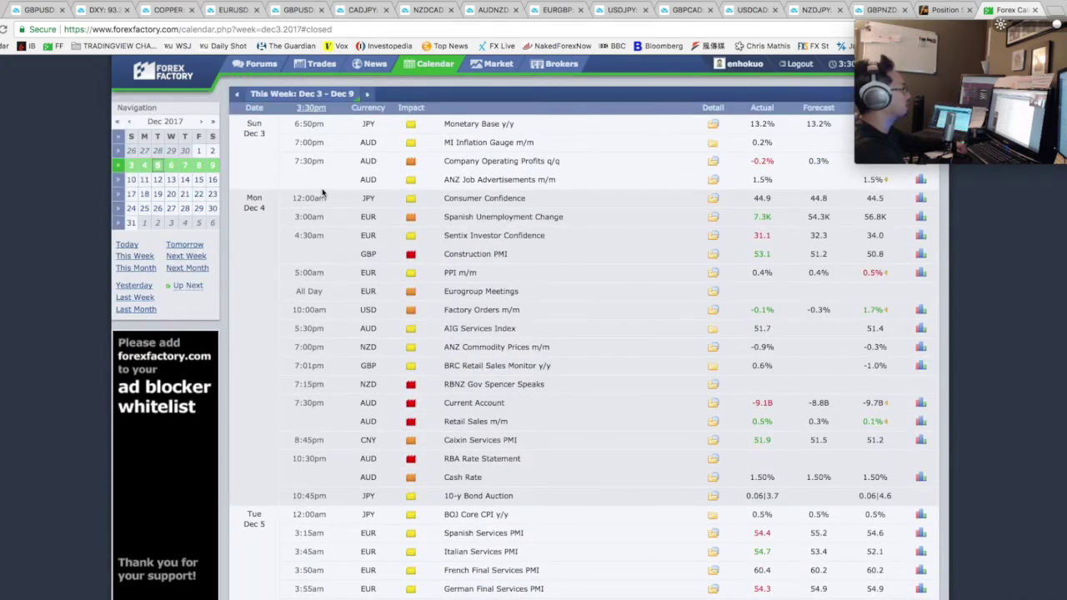
scroll(391, 197, down, 3)
scroll(389, 197, up, 3)
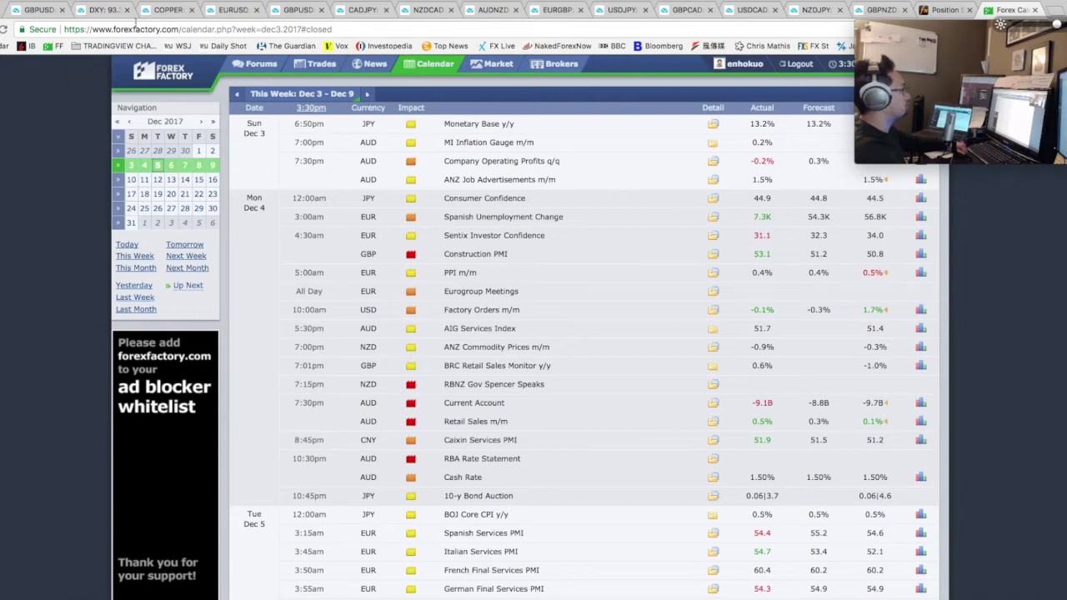
Switch to the TradingView currency index charts and examine the US dollar index alongside this week's economic calendar
click(96, 10)
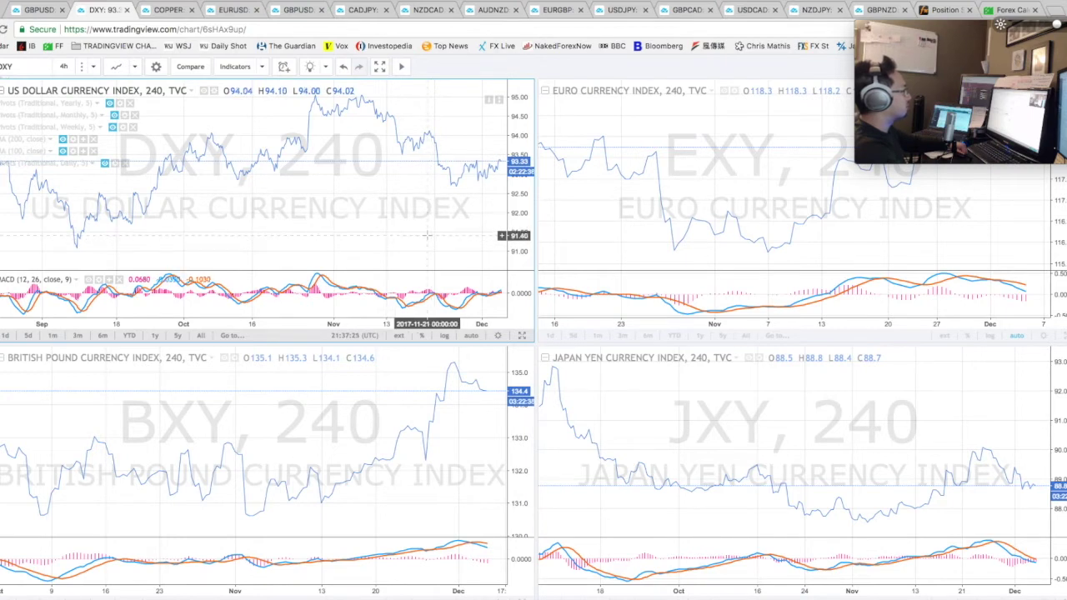
scroll(376, 225, up, 3)
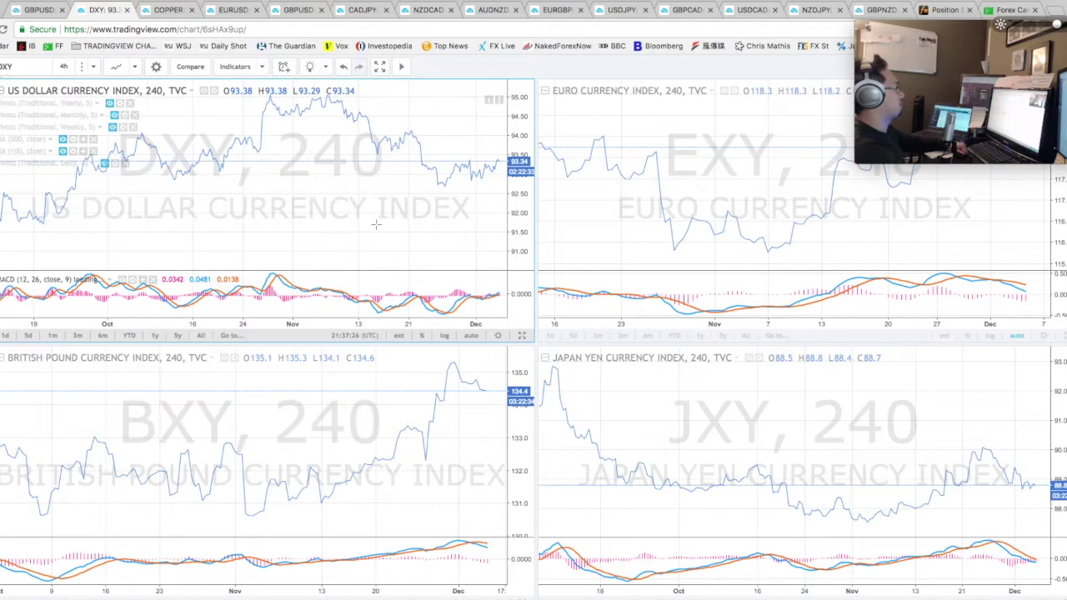
scroll(371, 223, down, 1)
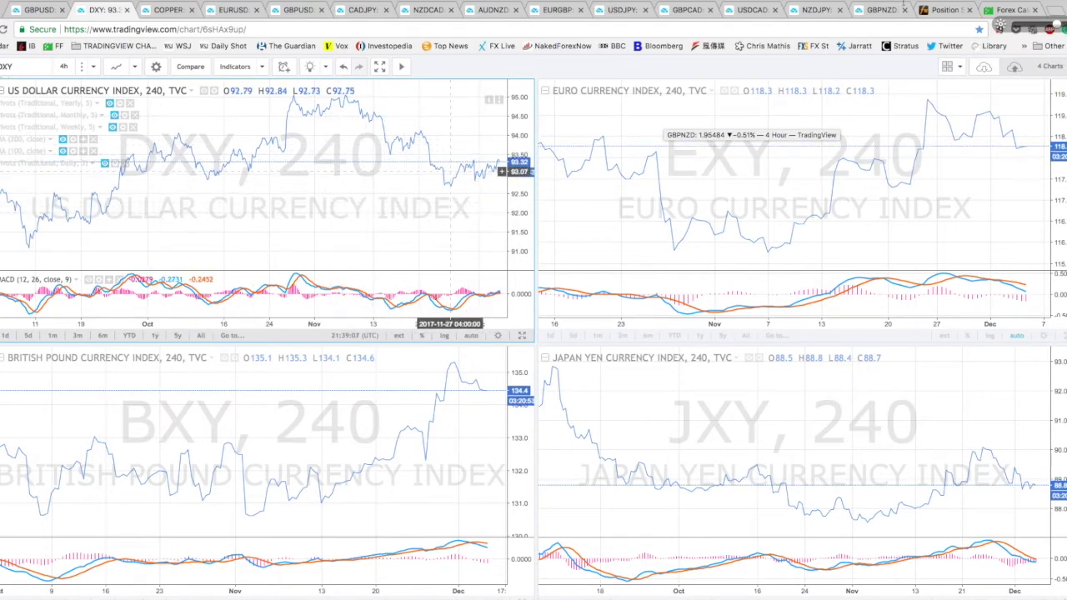
click(1000, 9)
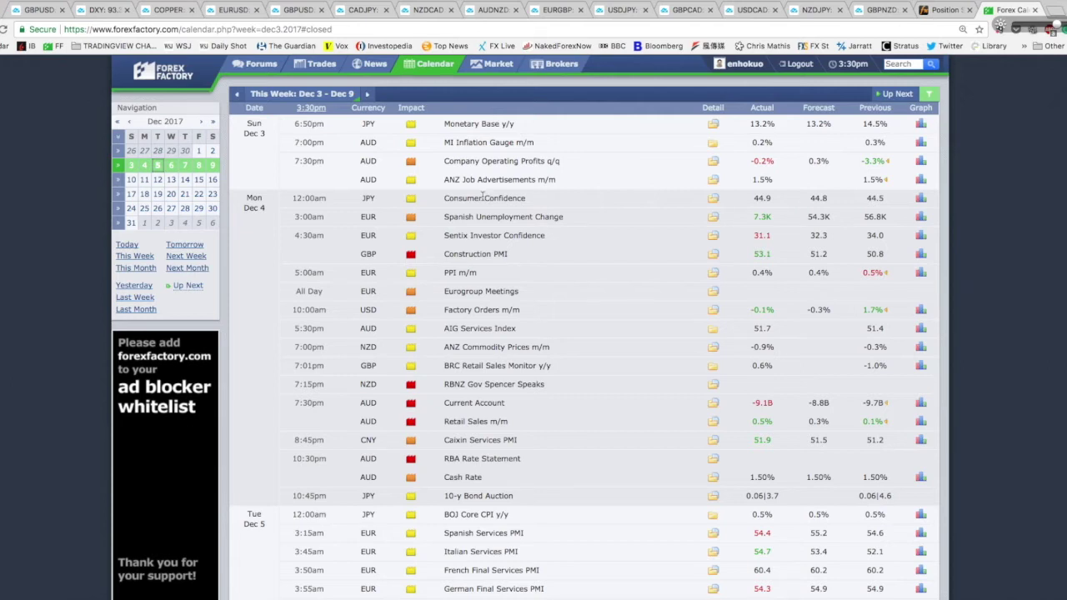
click(99, 10)
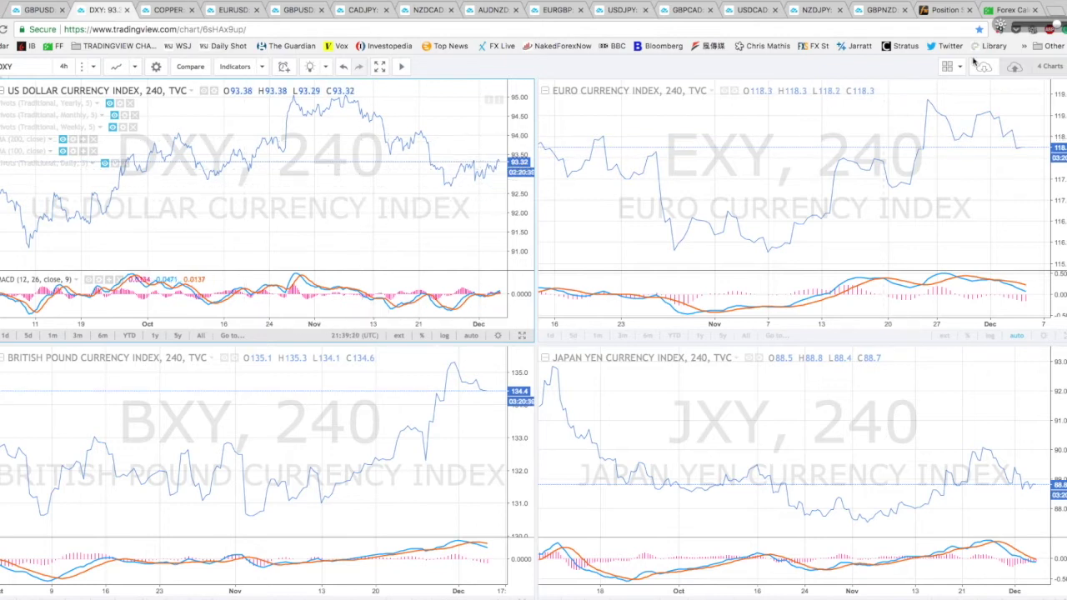
Show the Forex Factory calendar for Dec 10 to Dec 16 and highlight the FOMC events on Wednesday, Dec 13
click(1009, 10)
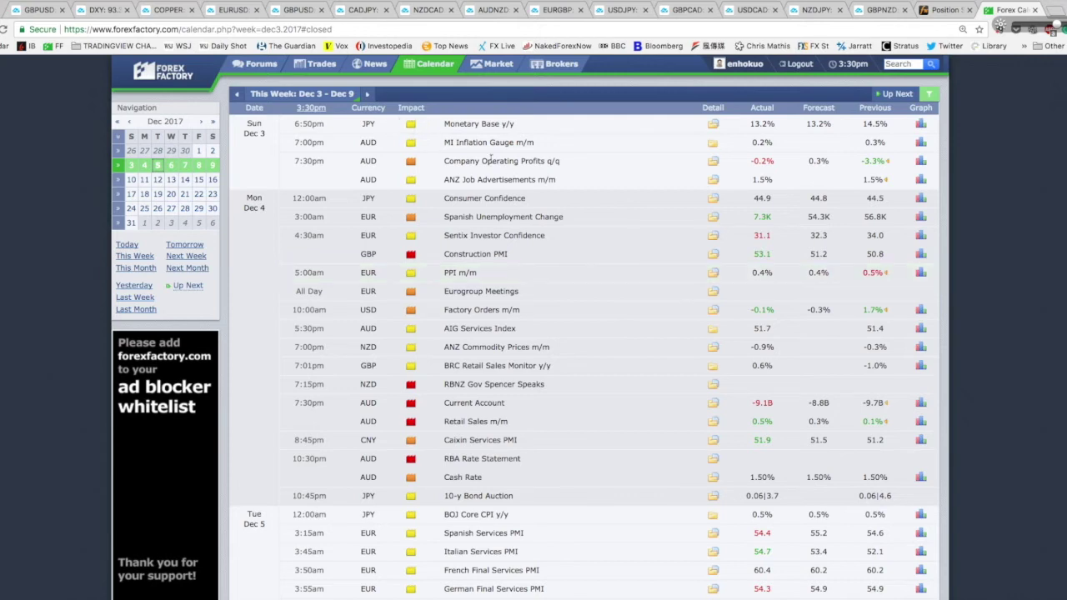
click(368, 95)
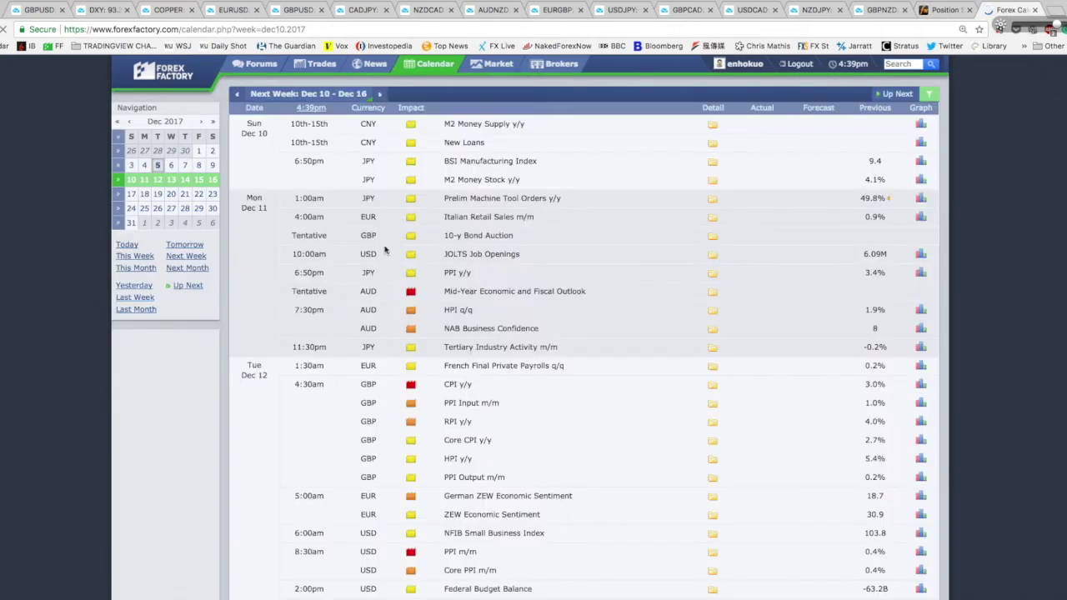
scroll(386, 287, down, 3)
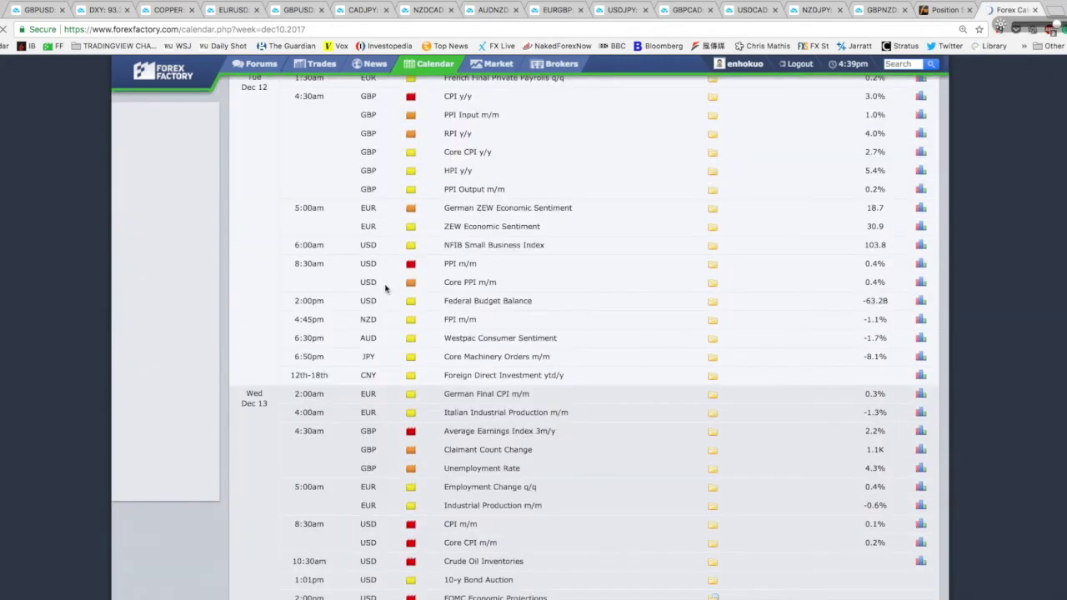
scroll(386, 286, down, 3)
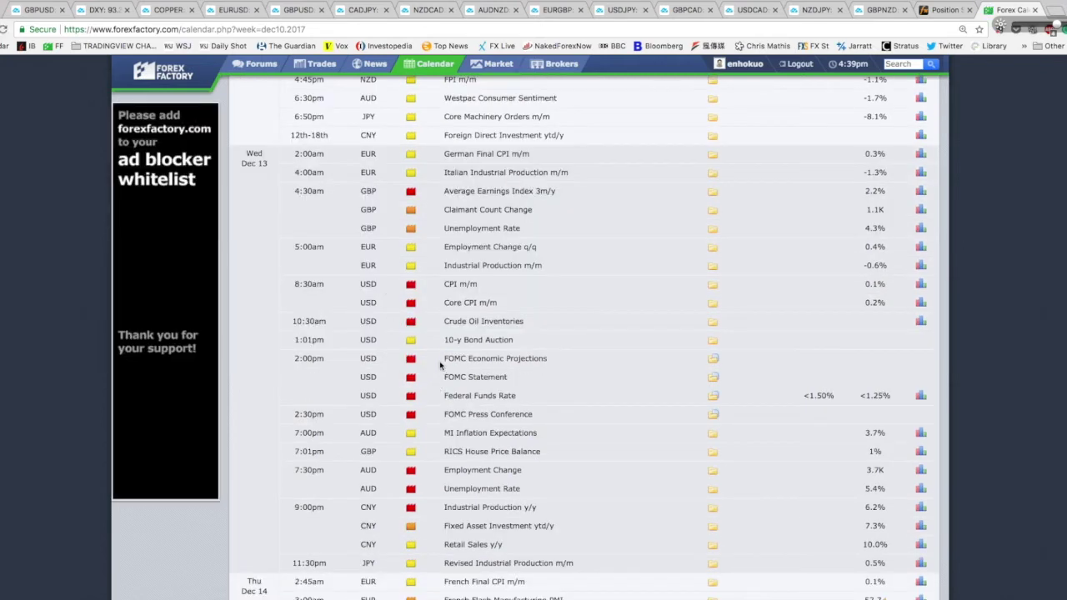
drag(443, 359, 514, 396)
Return the calendar to the week of Dec 3 and compare it with the TradingView US dollar index chart
scroll(514, 395, up, 10)
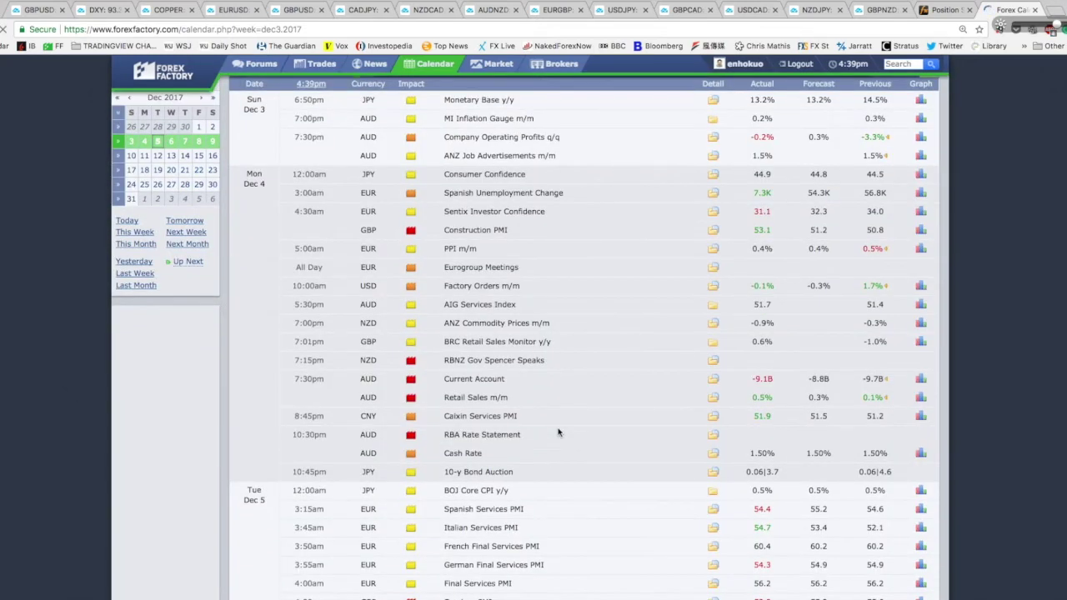
scroll(559, 433, up, 1)
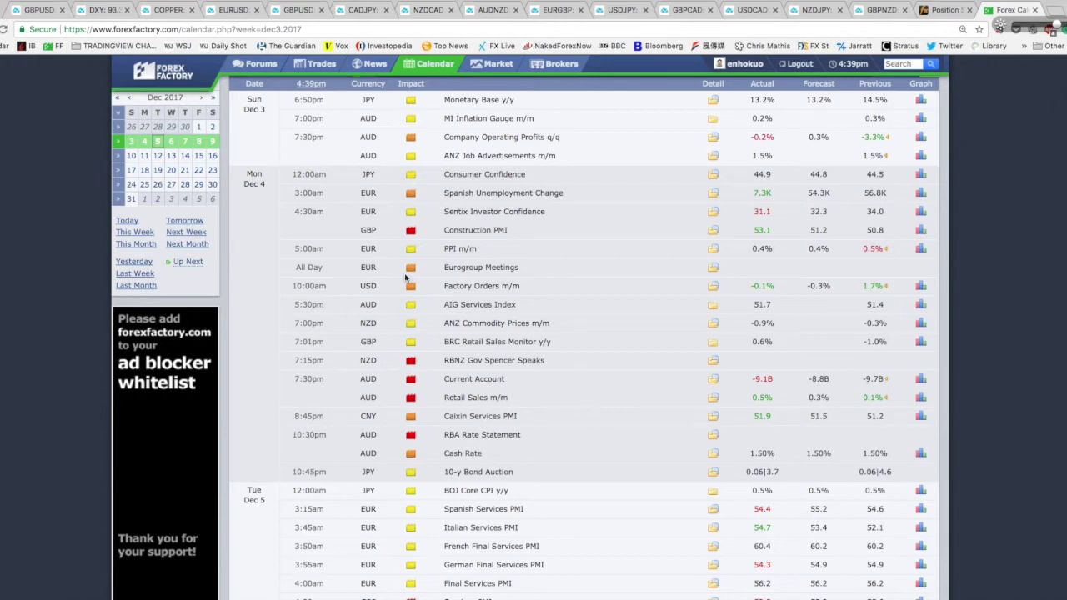
click(104, 10)
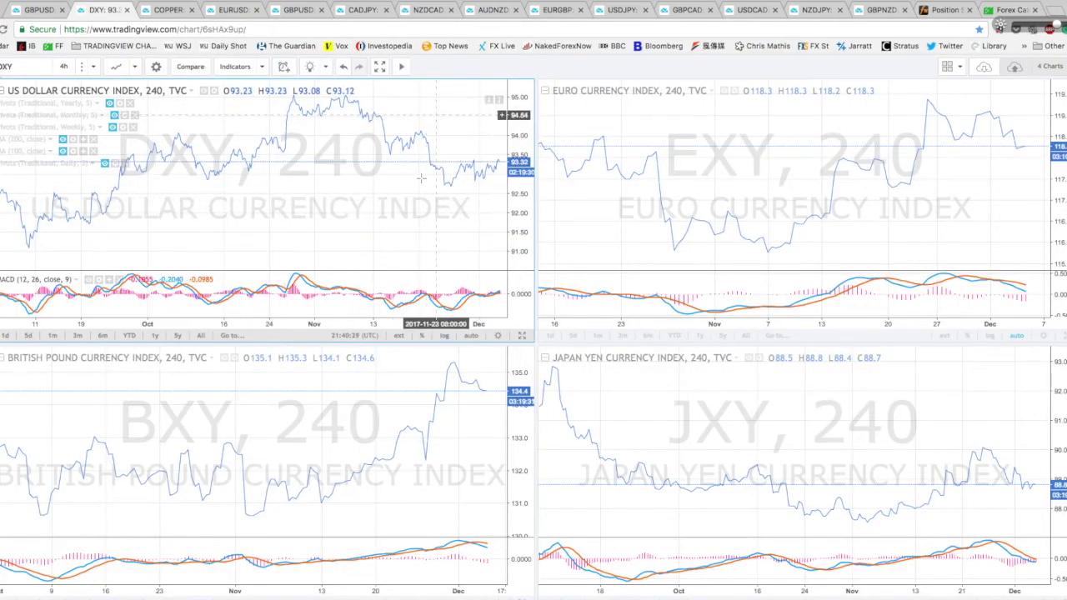
click(1005, 10)
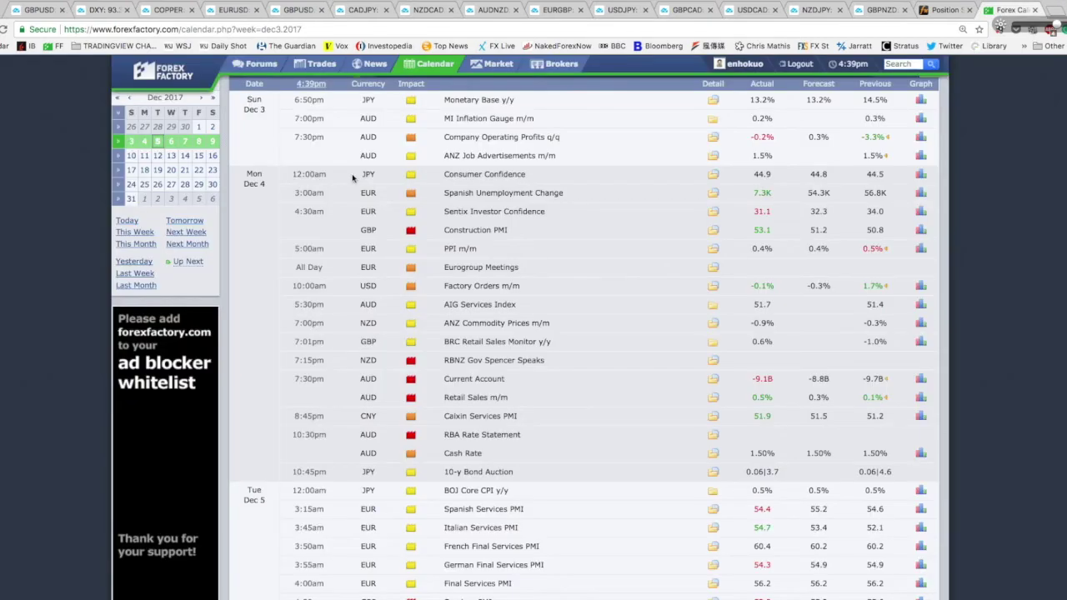
Find the Average Hourly Earnings m/m event on Friday, Dec 8, and highlight its name and forecast
scroll(392, 241, down, 15)
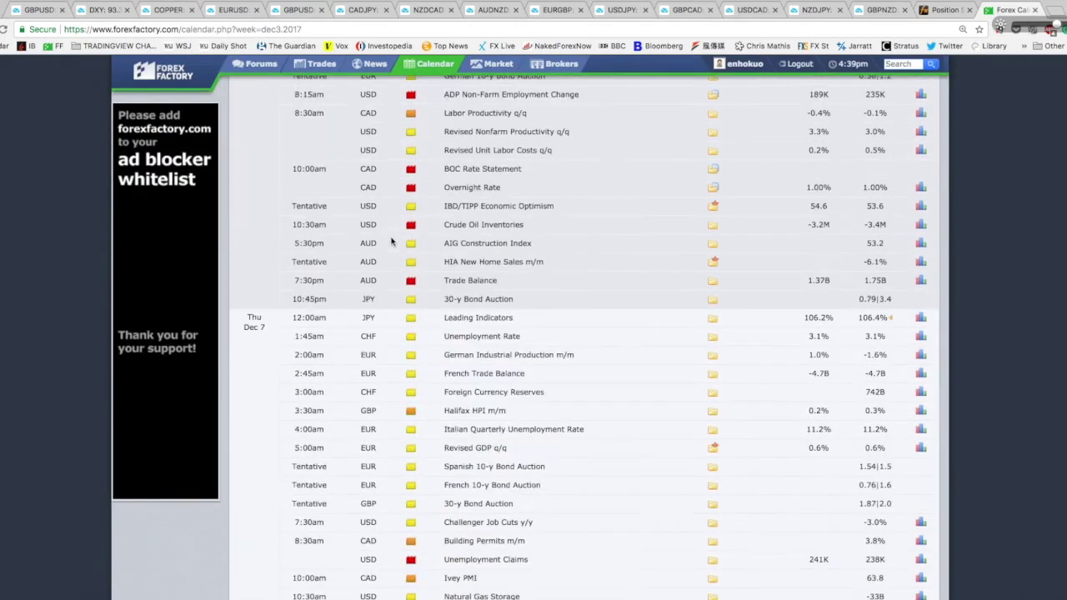
scroll(392, 241, down, 15)
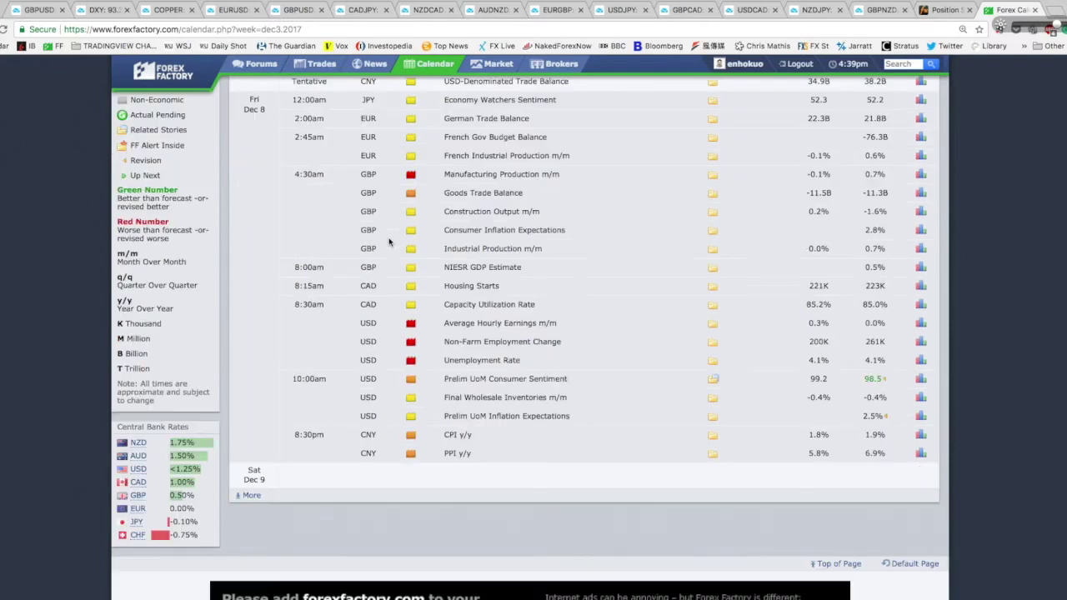
scroll(389, 242, down, 1)
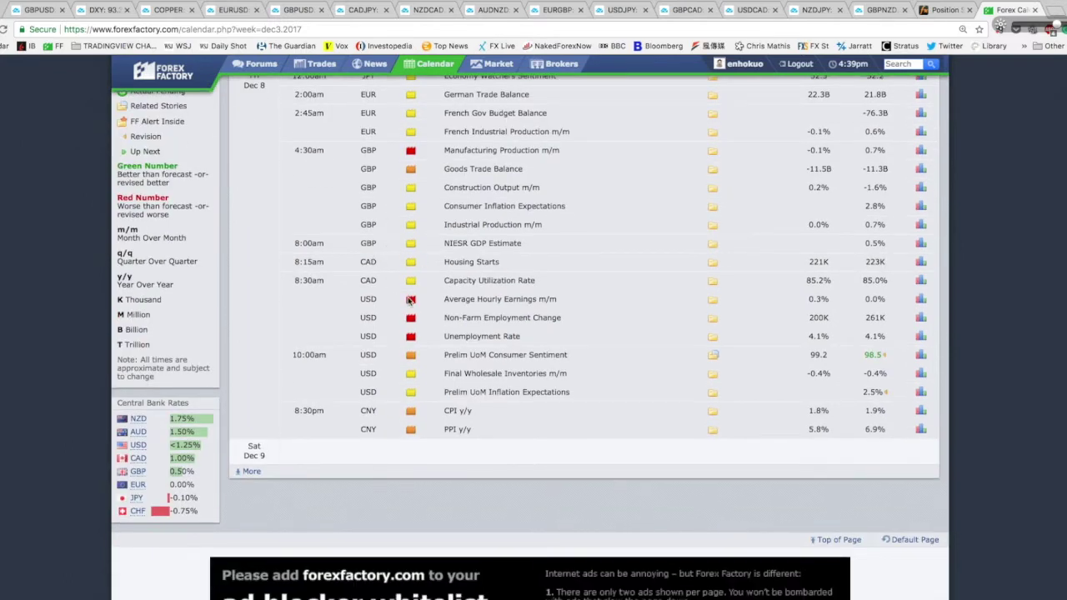
drag(437, 300, 581, 308)
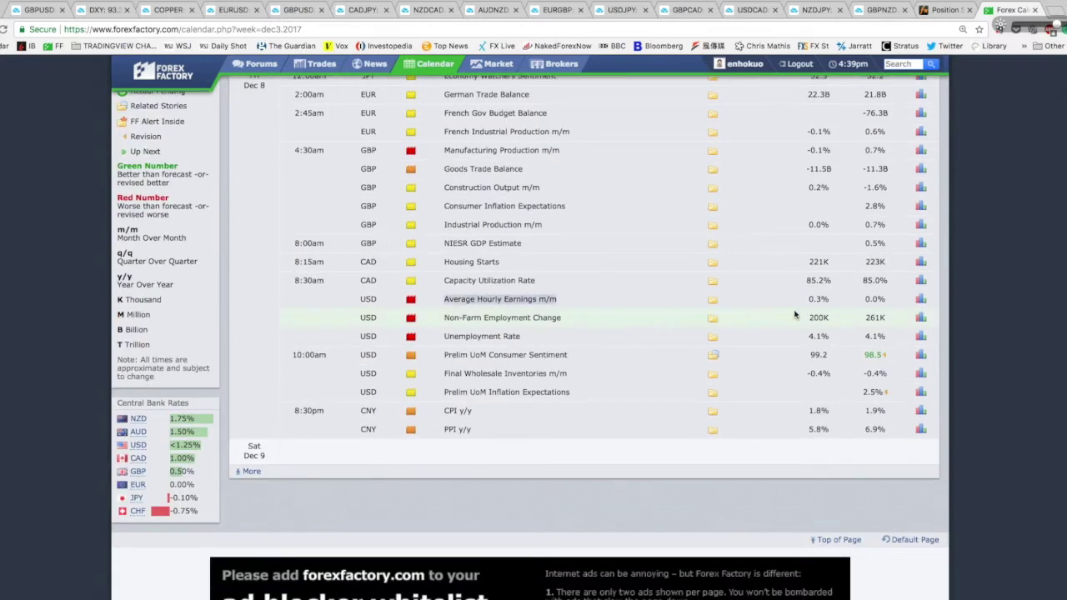
drag(833, 302, 782, 307)
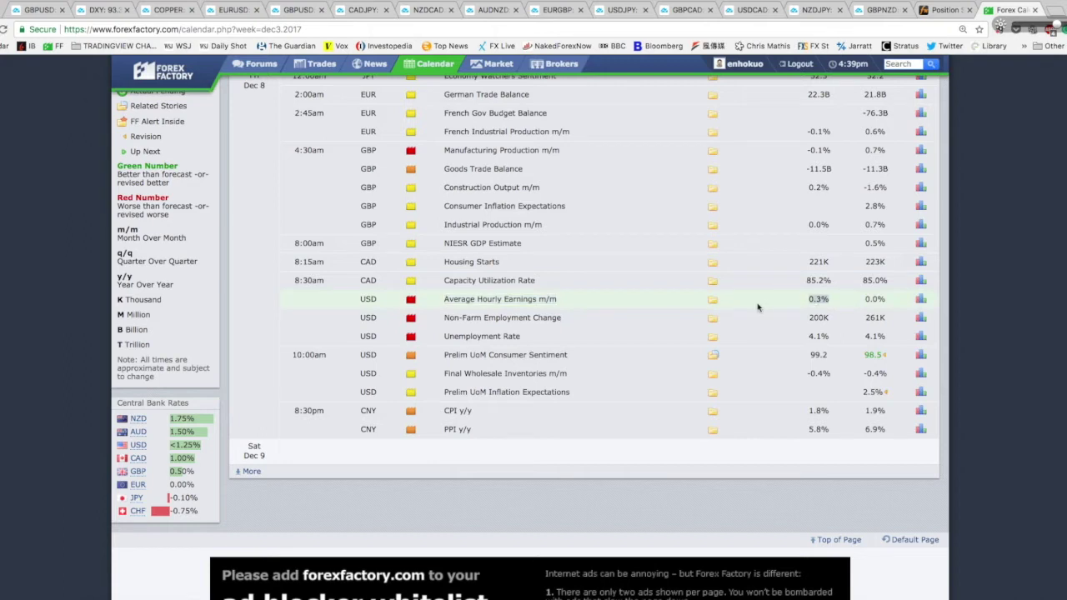
Expand the Average Hourly Earnings details, highlight the Oct 6, 2017 actual figure in the history, and collapse the details
click(712, 301)
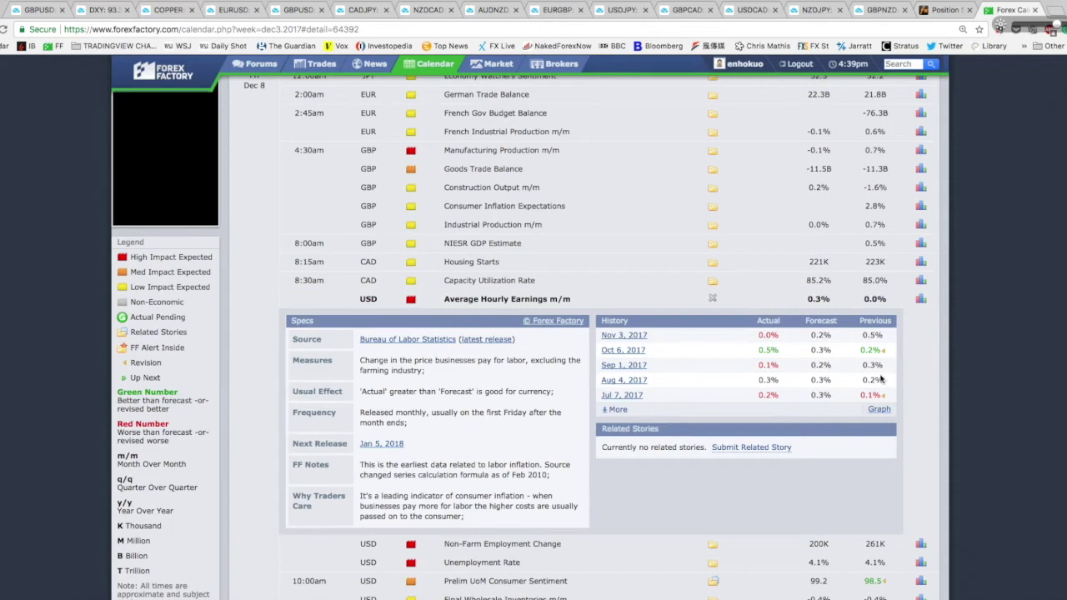
drag(792, 351, 745, 357)
click(827, 302)
click(713, 299)
Review this week's calendar events from Sunday, Dec 3 through Thursday, Dec 7
scroll(659, 359, up, 8)
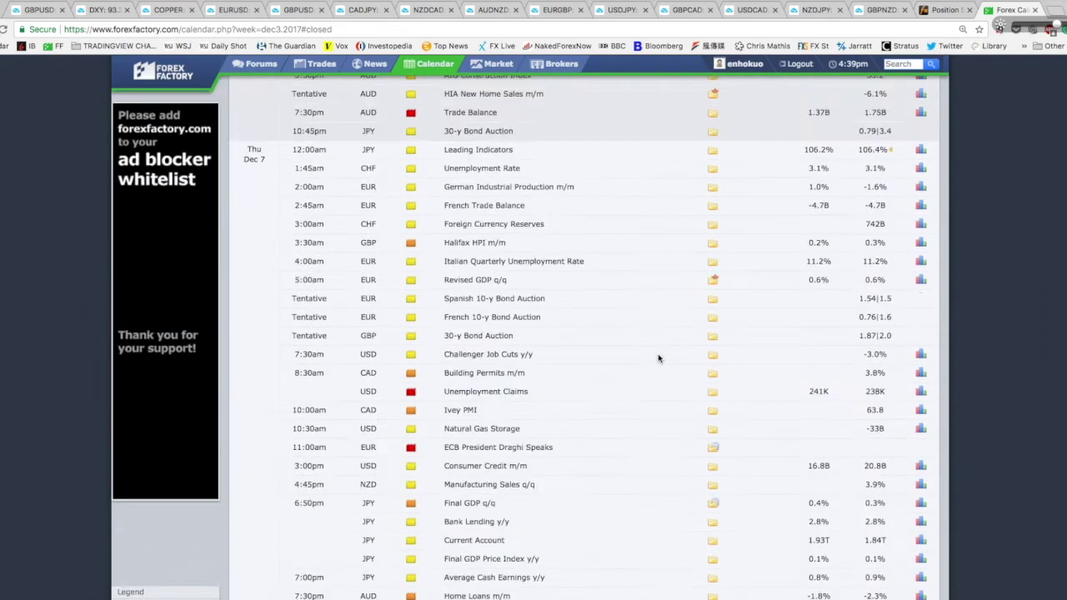
scroll(659, 358, up, 15)
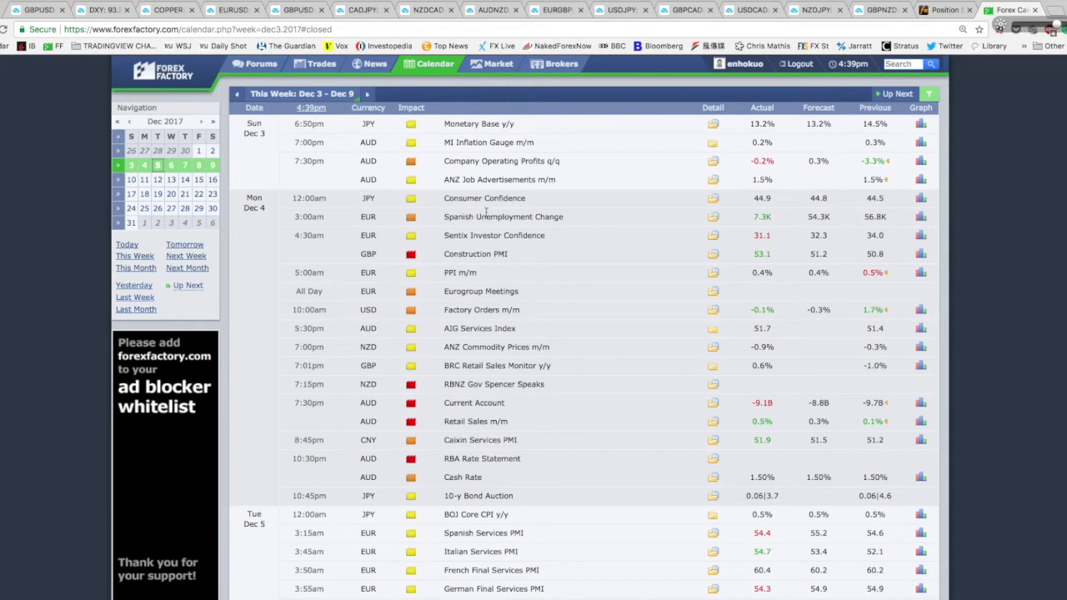
scroll(486, 212, down, 10)
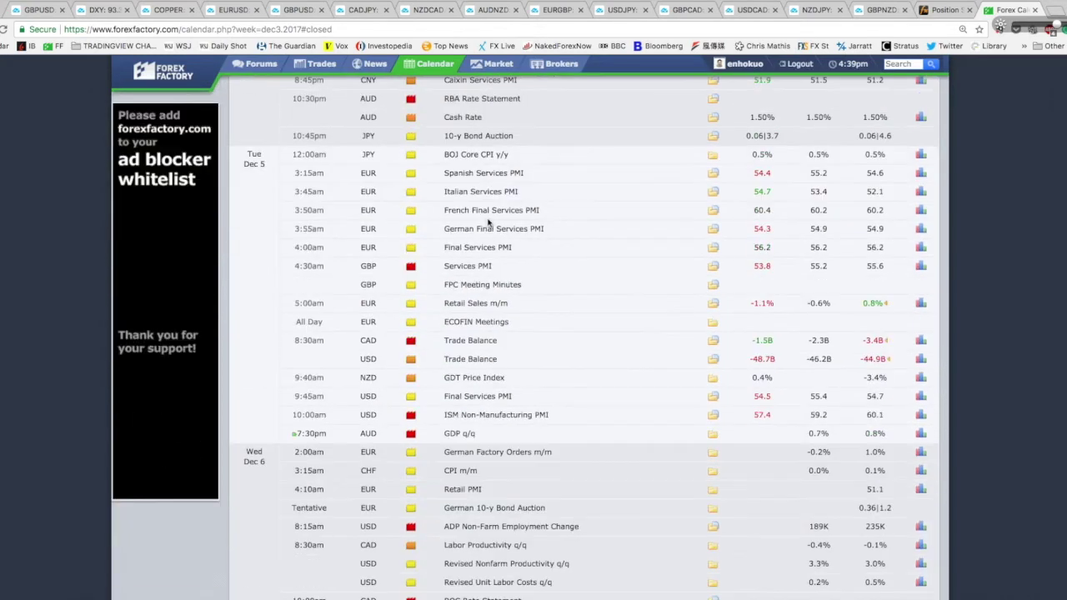
scroll(488, 223, down, 5)
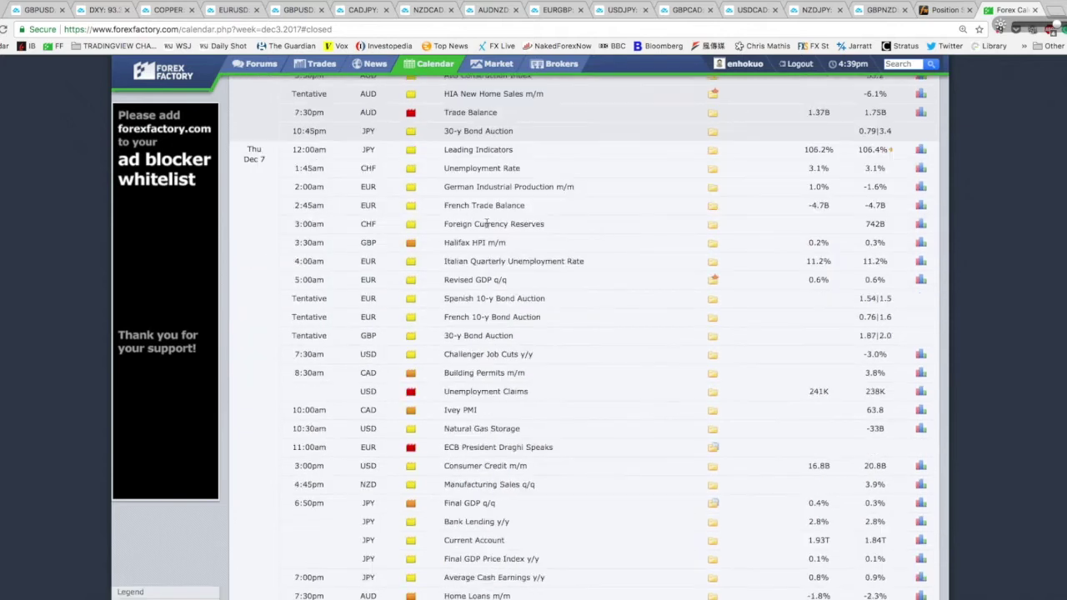
Check the TradingView charts for copper, iron ore, gold and crude oil, and return to the Forex Factory calendar
scroll(488, 228, up, 15)
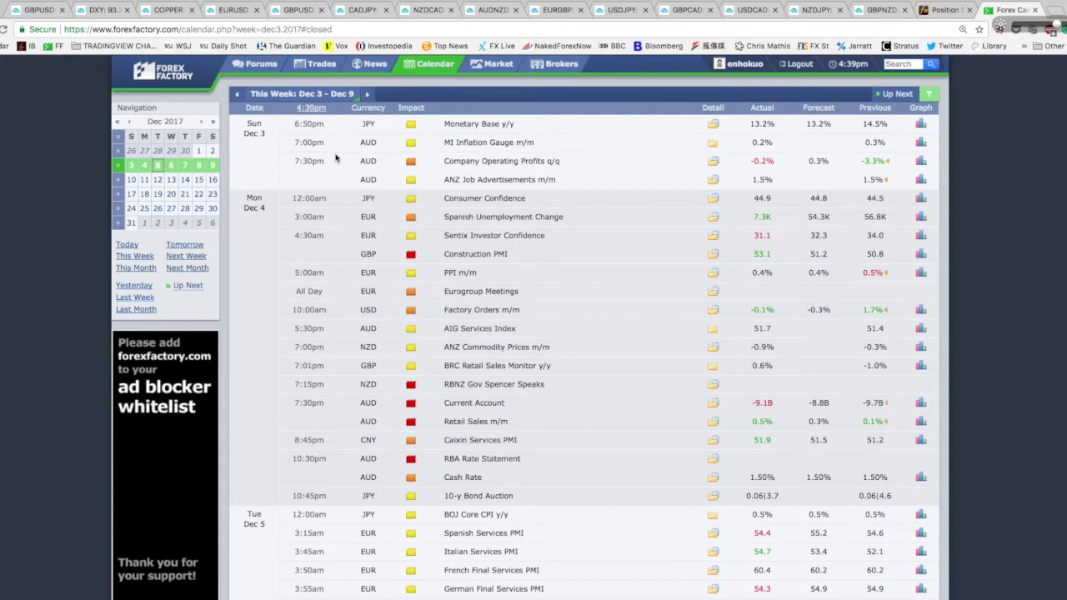
click(159, 10)
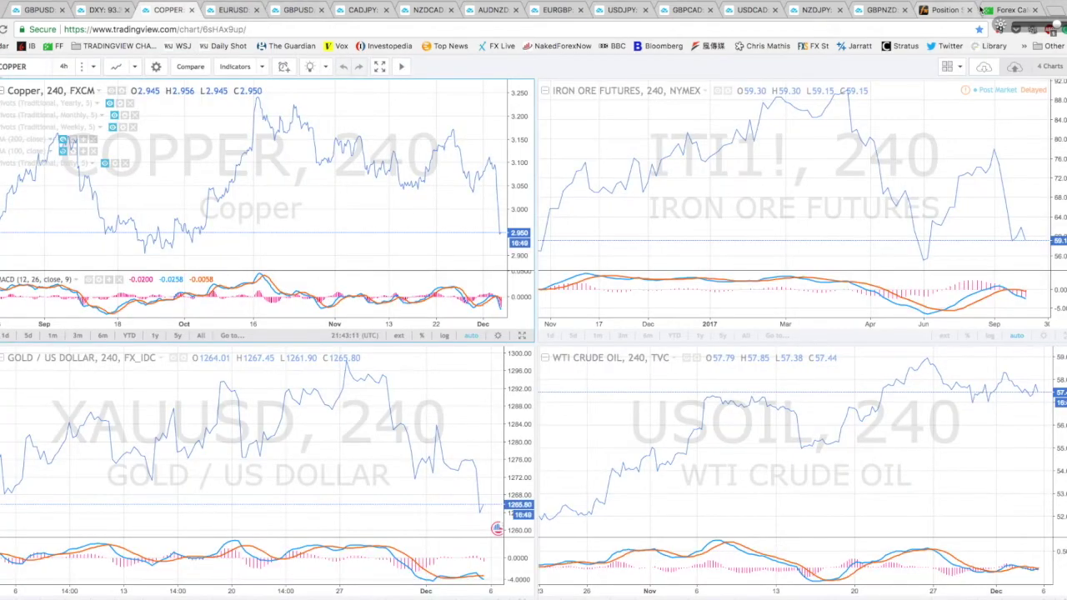
click(1009, 9)
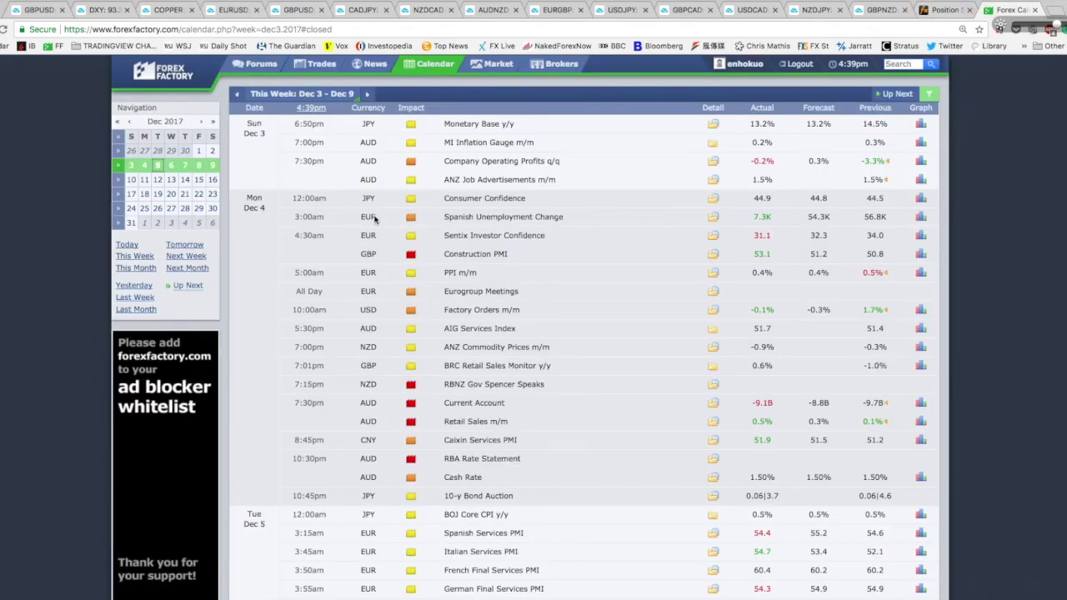
Highlight the Spanish Unemployment Change, Sentix Investor Confidence and Company Operating Profits q/q events in the calendar
drag(374, 217, 471, 217)
drag(548, 239, 362, 236)
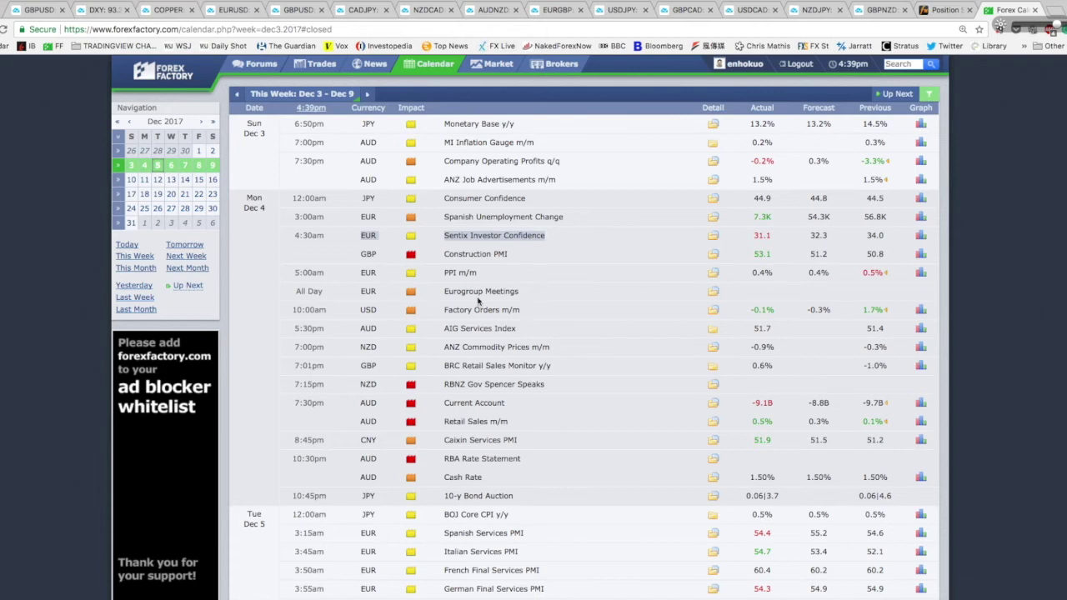
drag(441, 161, 560, 163)
scroll(555, 250, down, 3)
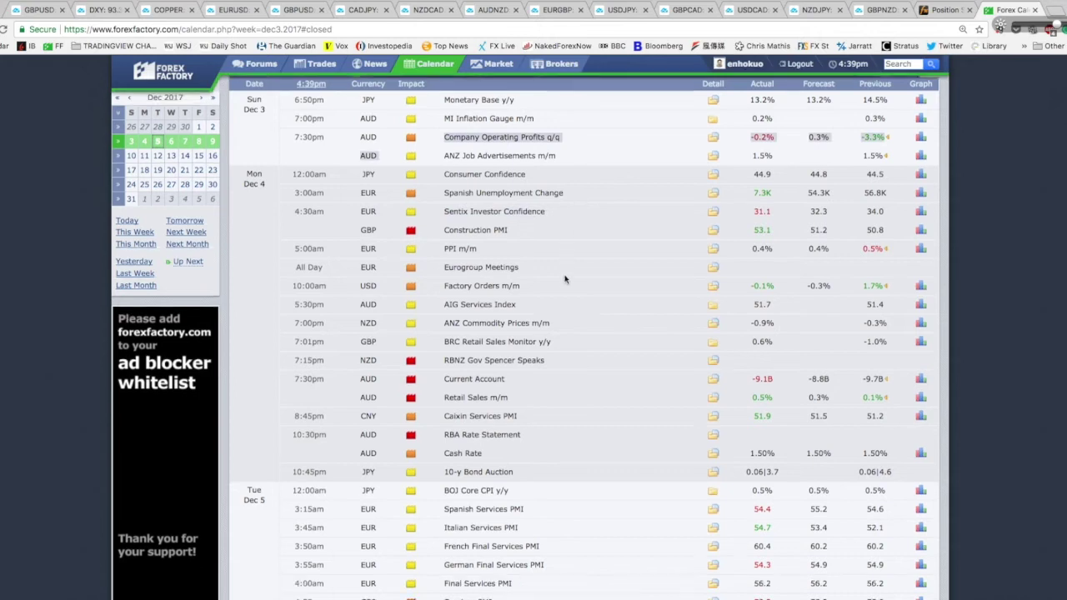
Highlight the RBA Rate Statement event, check the AUDNZD chart on TradingView, and return to the Forex Factory calendar
drag(523, 342, 411, 342)
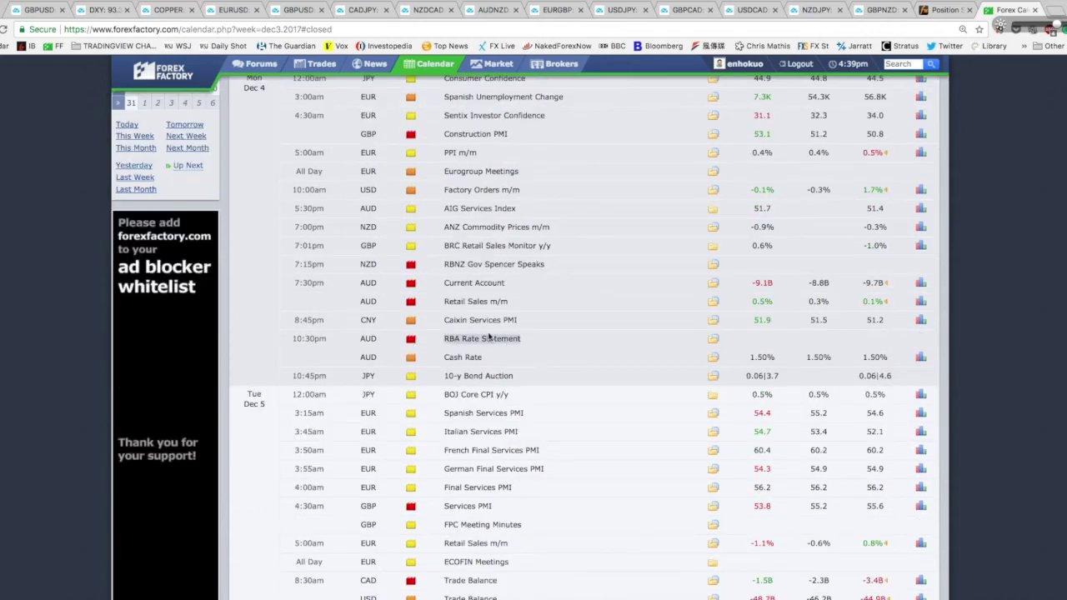
click(490, 9)
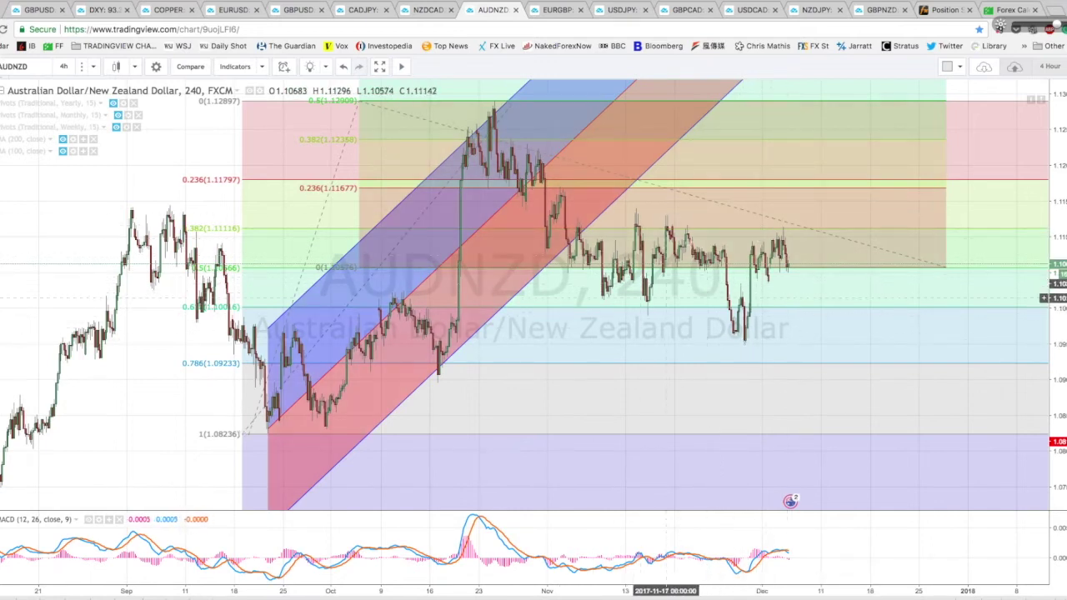
click(1009, 10)
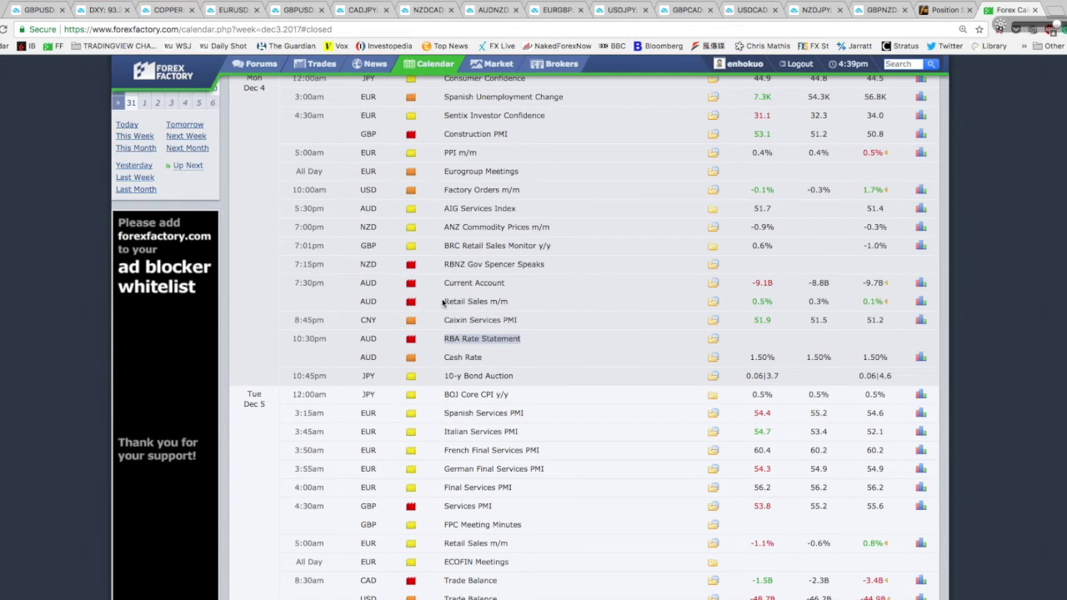
Highlight the NZD event RBNZ Gov Spencer Speaks on Monday, Dec 4, for discussion, and clear the selection
drag(550, 266, 434, 266)
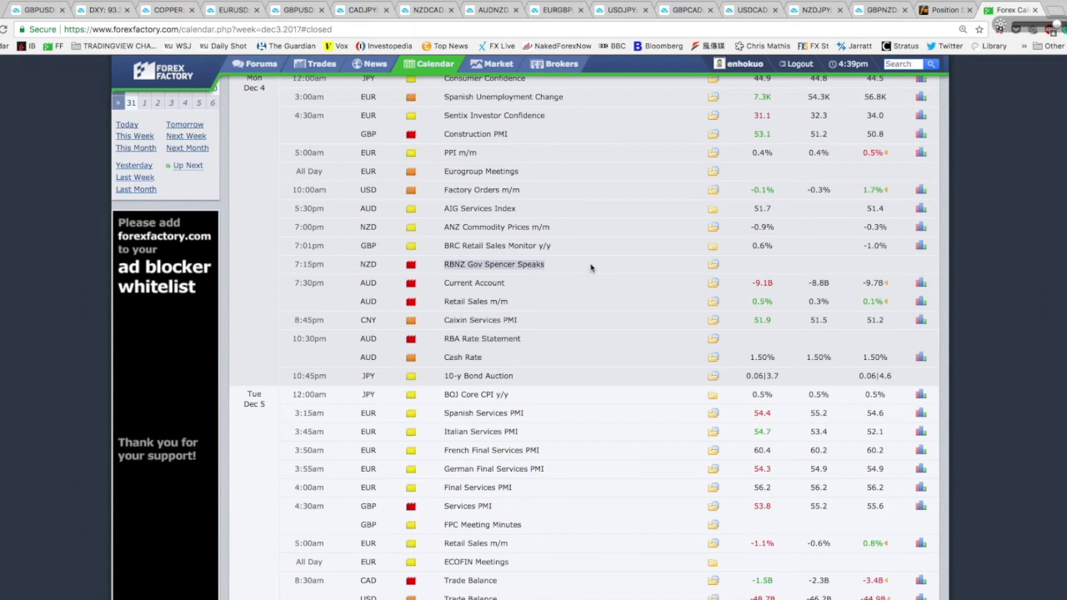
drag(591, 267, 445, 268)
click(542, 264)
drag(543, 264, 441, 267)
click(548, 266)
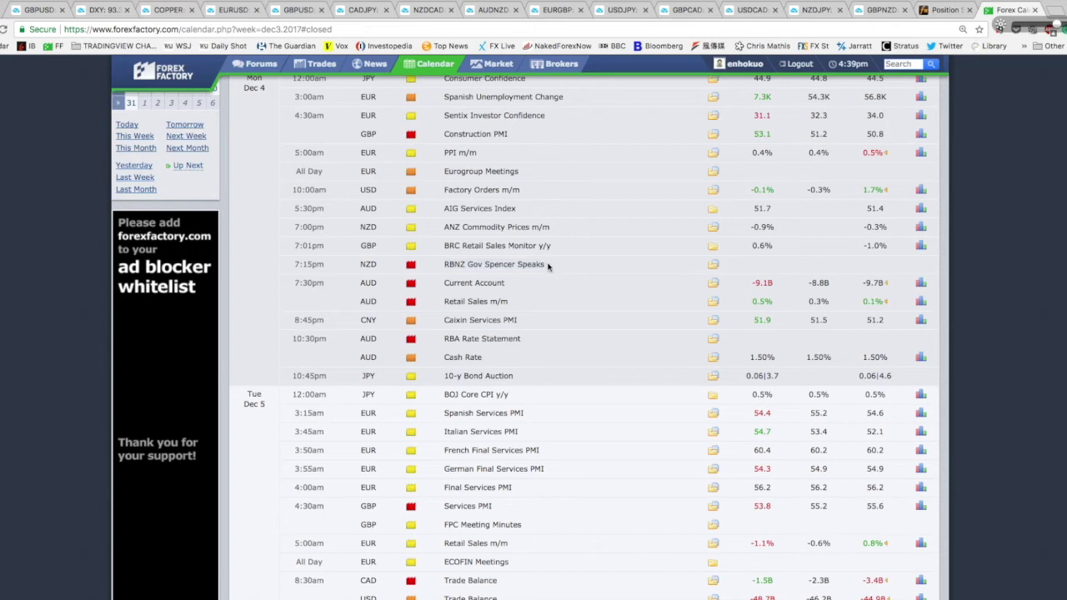
drag(548, 266, 447, 265)
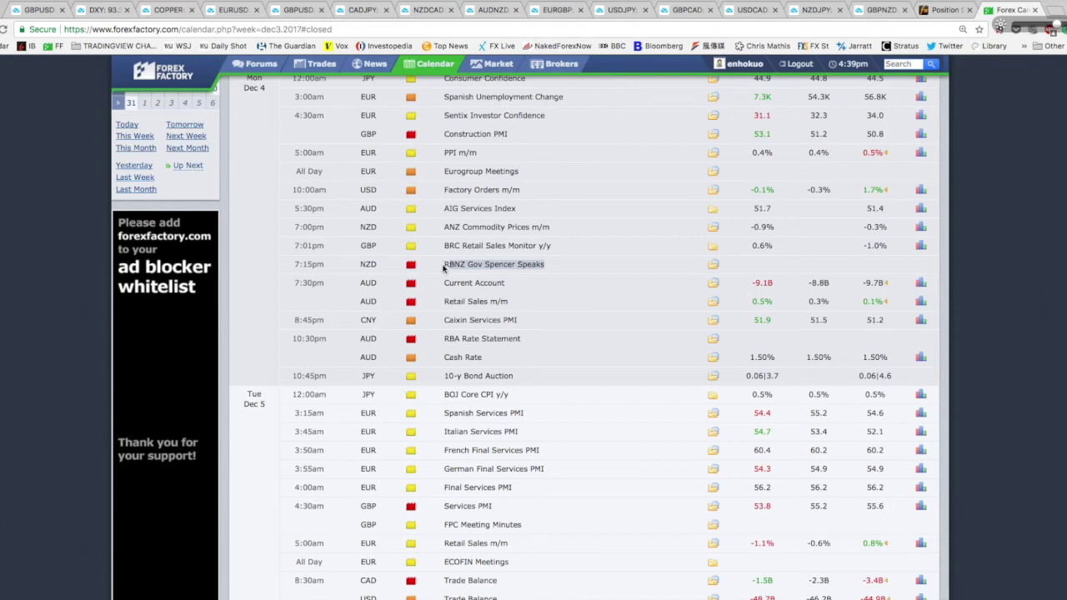
drag(444, 265, 547, 267)
scroll(544, 267, down, 1)
click(529, 262)
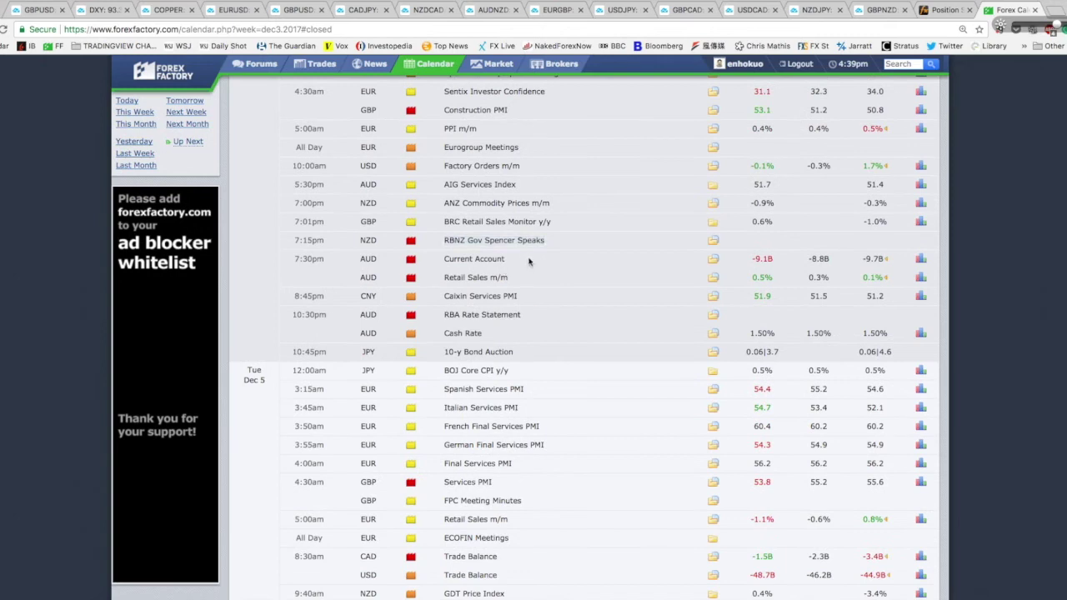
Highlight the GBP Services PMI event on Tuesday, Dec 5, together with its actual, forecast and previous figures
scroll(501, 275, down, 3)
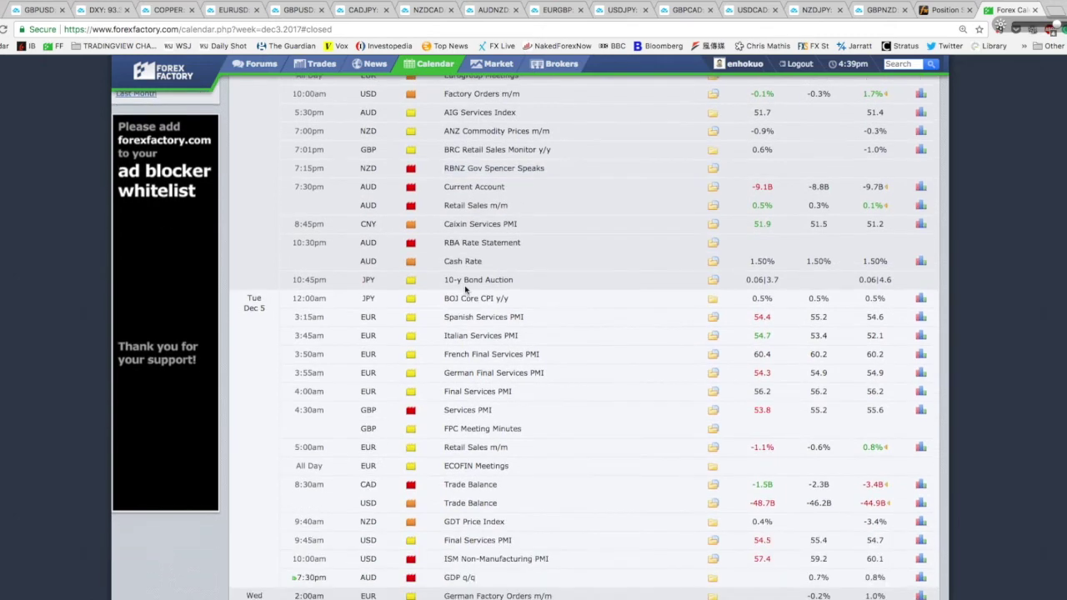
scroll(465, 288, down, 6)
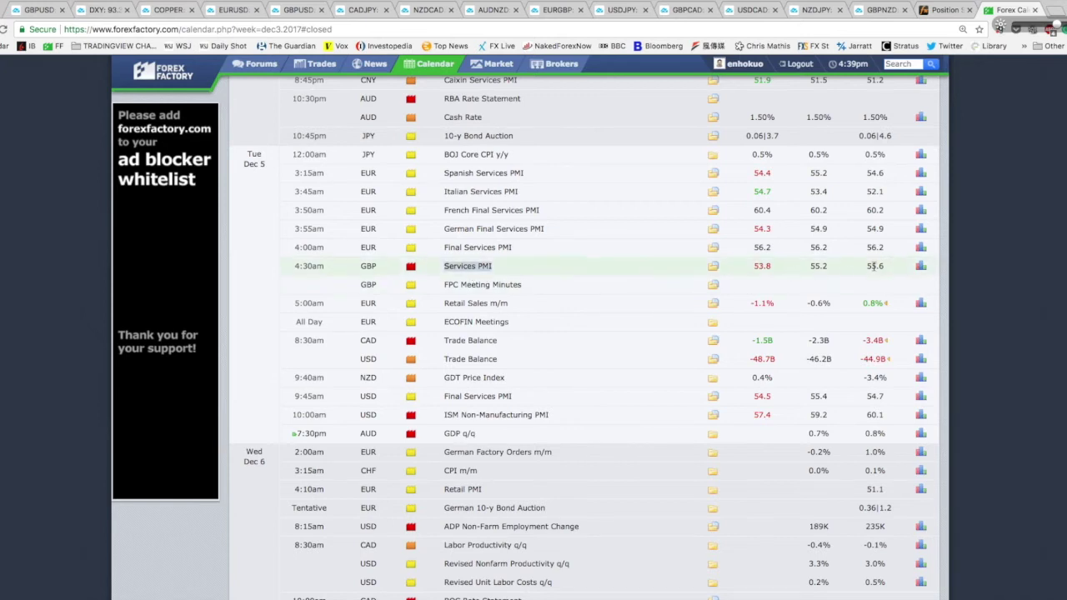
drag(825, 267, 322, 269)
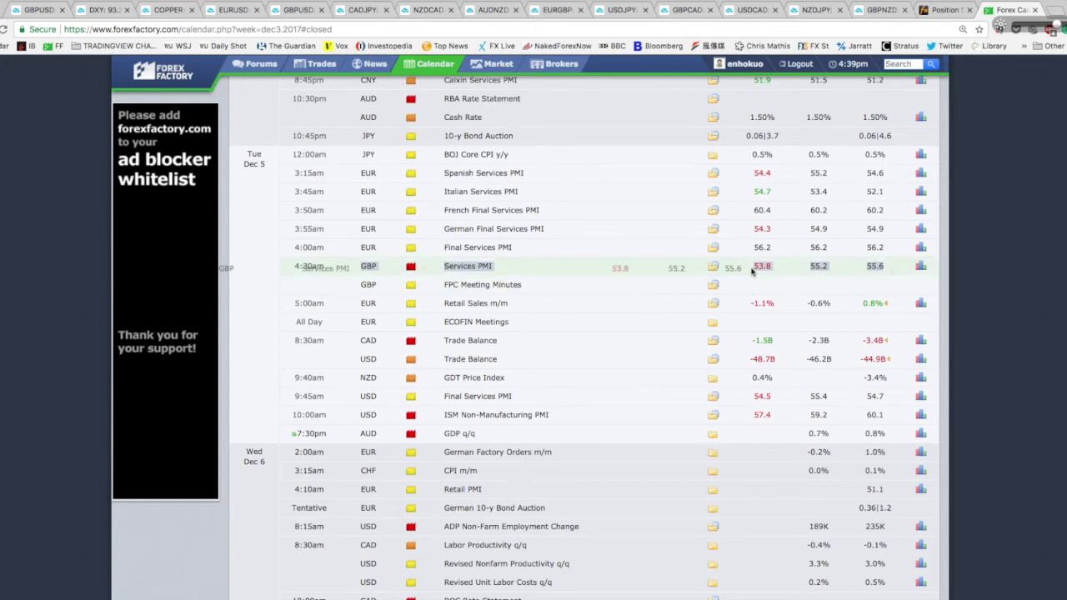
drag(775, 269, 431, 268)
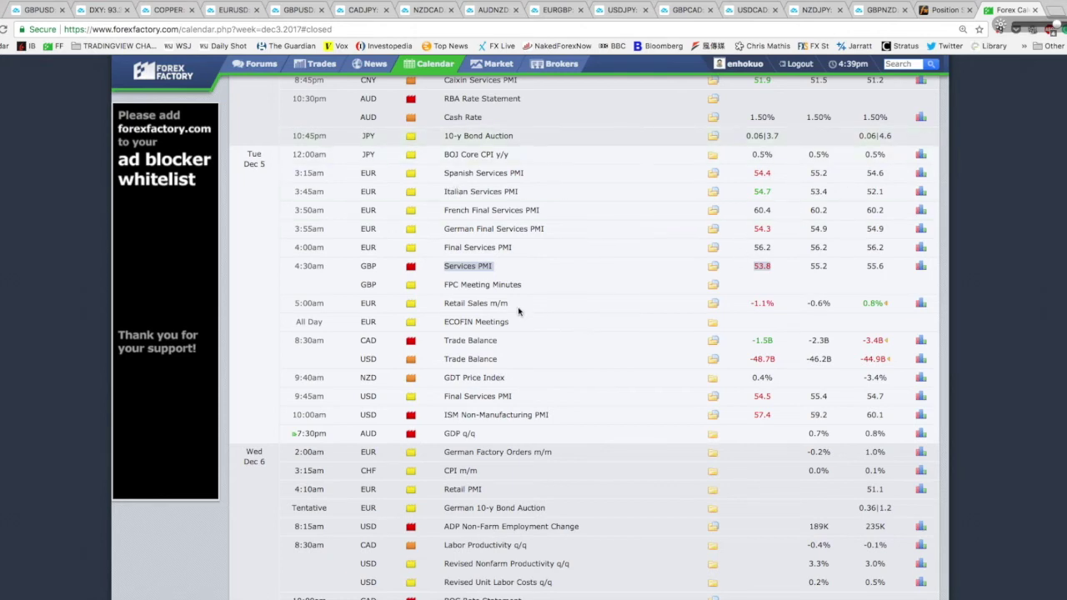
Review the remaining Tuesday, Dec 5 events, highlighting the 7:30pm AUD GDP q/q release
scroll(512, 318, down, 1)
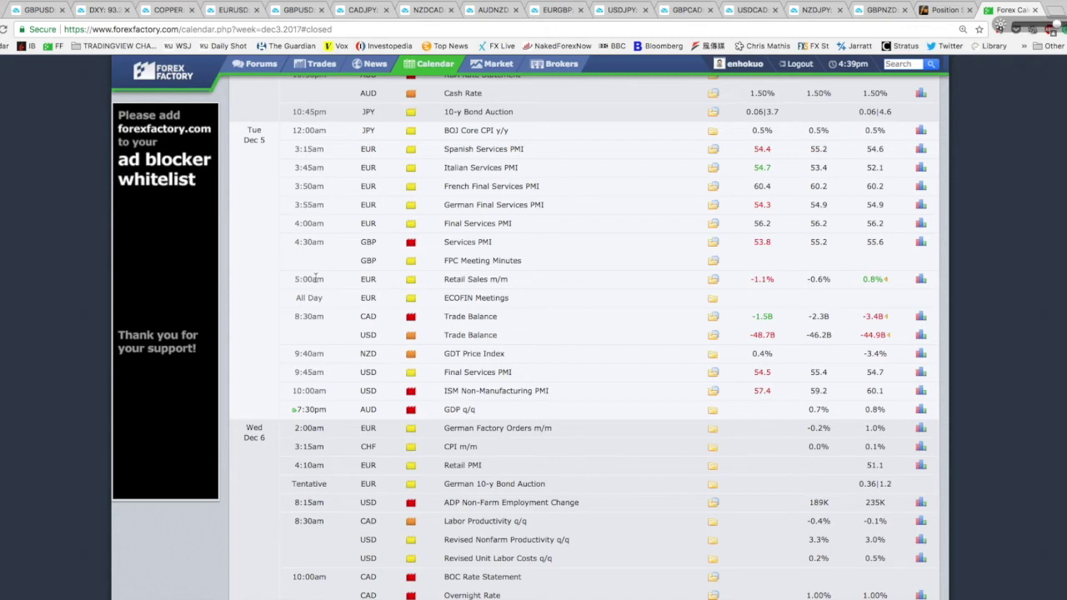
scroll(487, 314, down, 2)
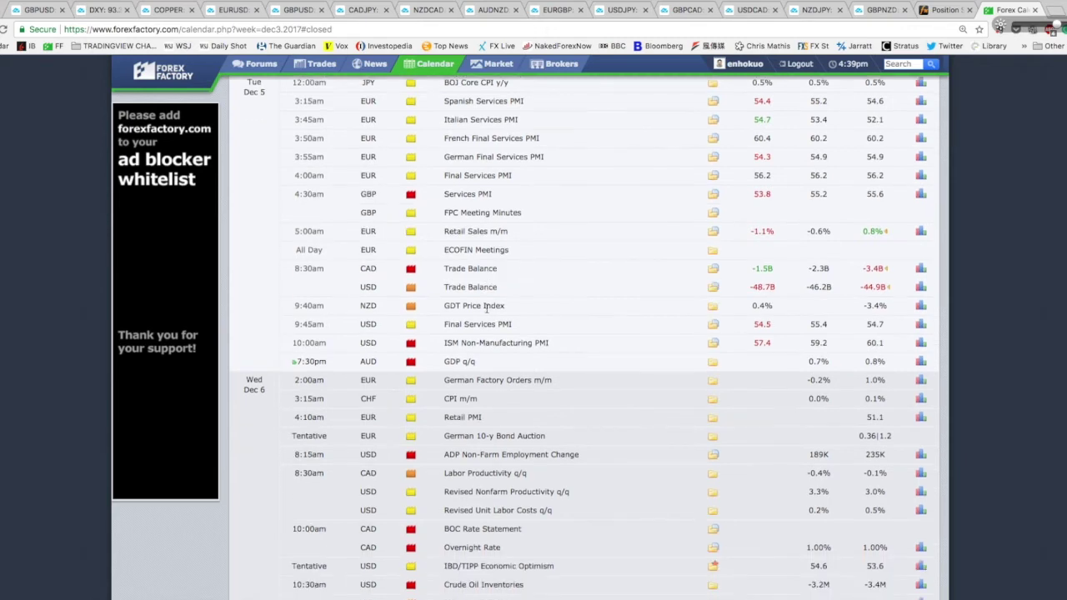
scroll(487, 306, down, 1)
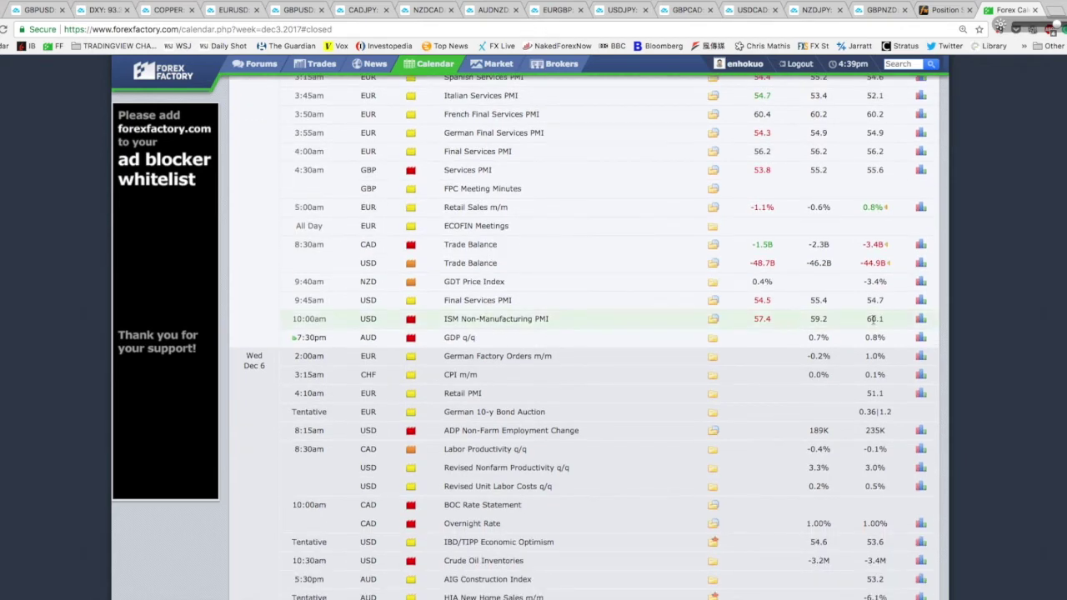
drag(874, 319, 302, 339)
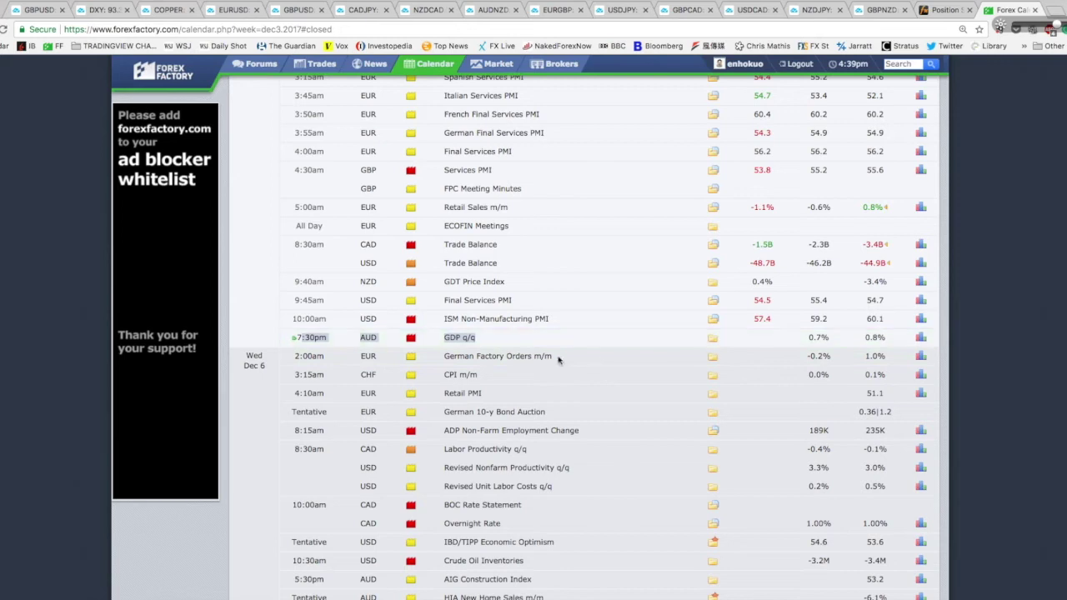
click(358, 344)
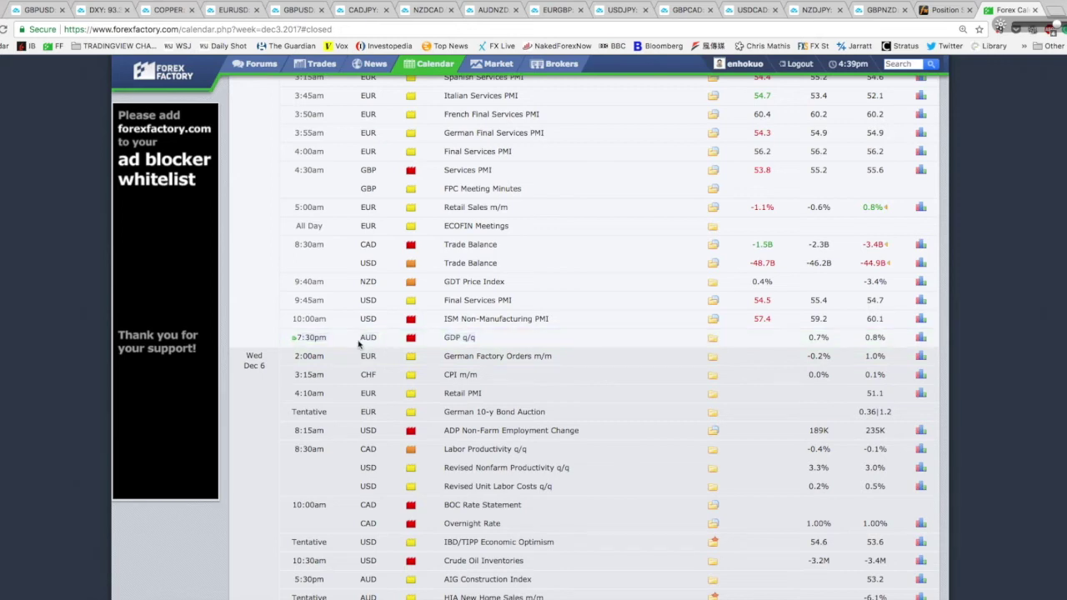
Expand and collapse the AUD GDP q/q details, and highlight the event name with its forecast and previous figures
click(712, 341)
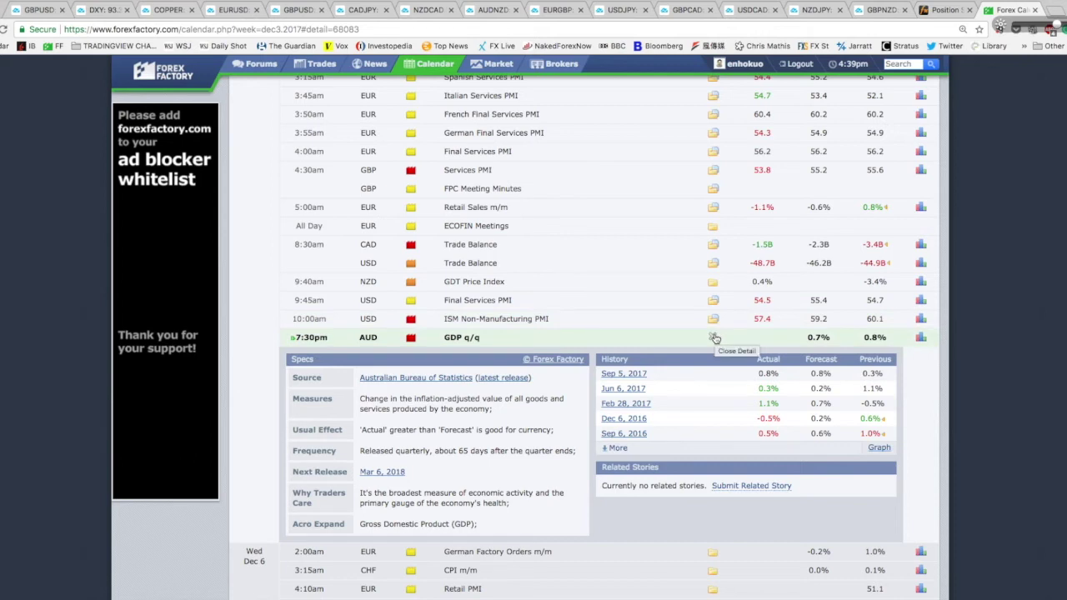
click(714, 338)
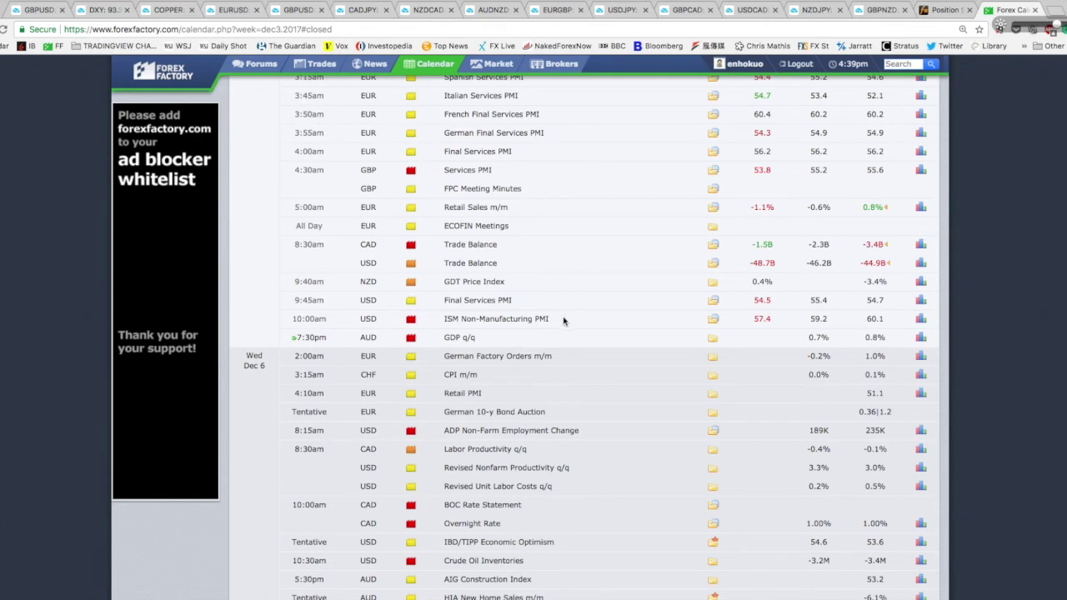
drag(476, 337, 422, 338)
drag(887, 338, 790, 340)
Highlight the ADP Non-Farm Employment Change event on Wednesday, Dec 6, with its forecast and previous figures
scroll(795, 341, down, 2)
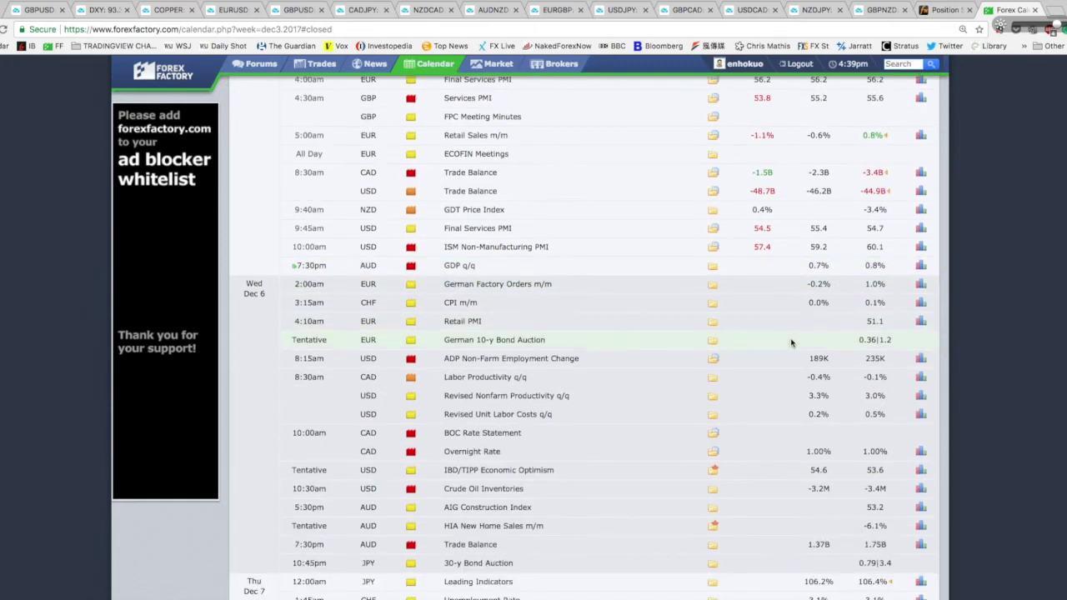
scroll(792, 342, down, 2)
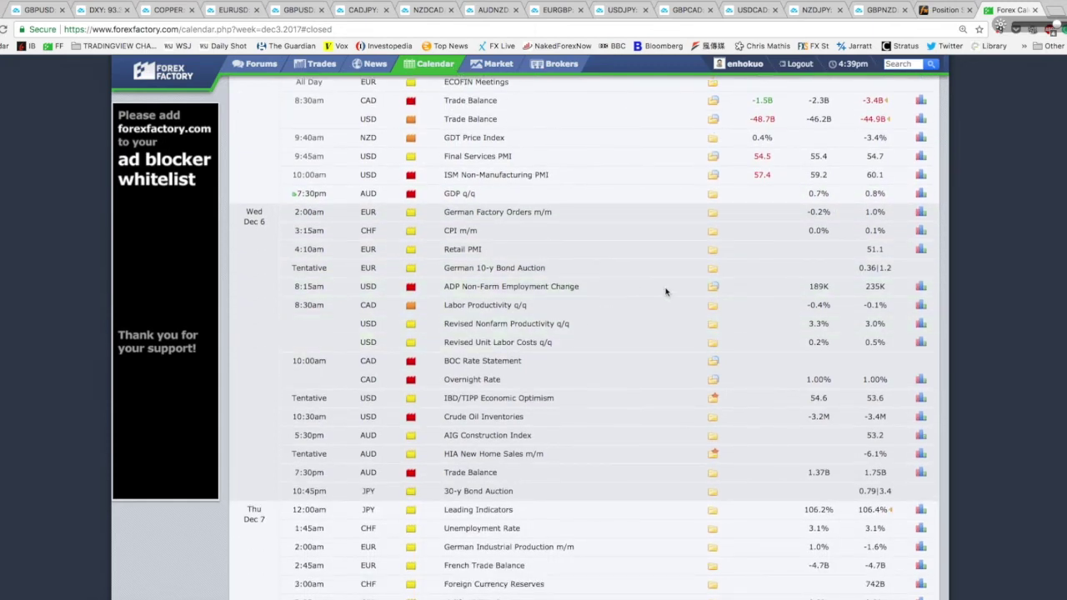
drag(880, 288, 423, 296)
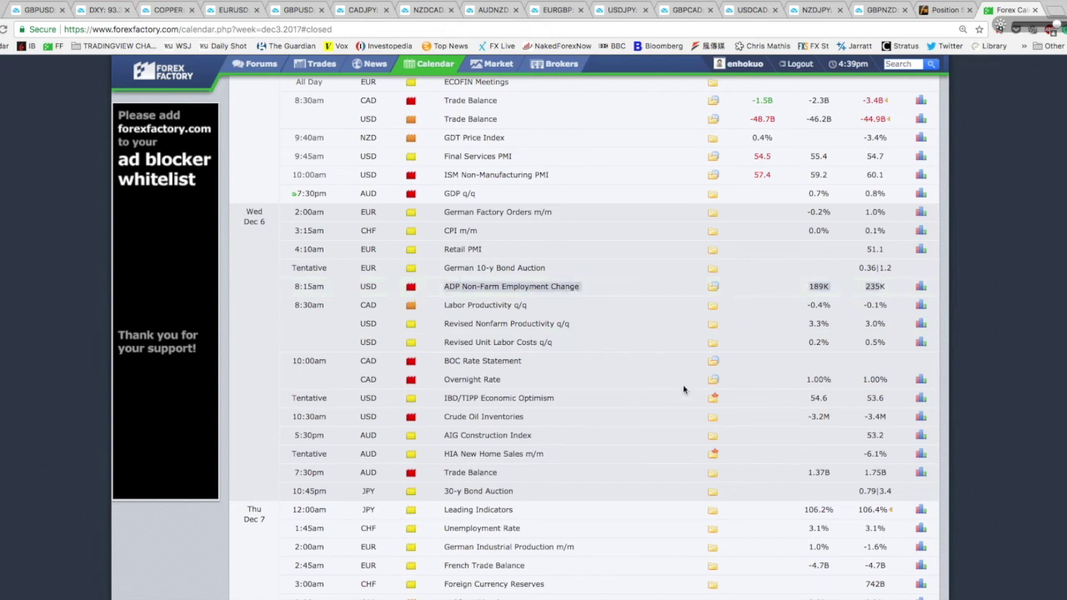
Highlight the CAD BOC Rate Statement and Overnight Rate events on Wednesday, Dec 6
scroll(686, 390, down, 7)
scroll(686, 390, down, 10)
scroll(793, 396, up, 15)
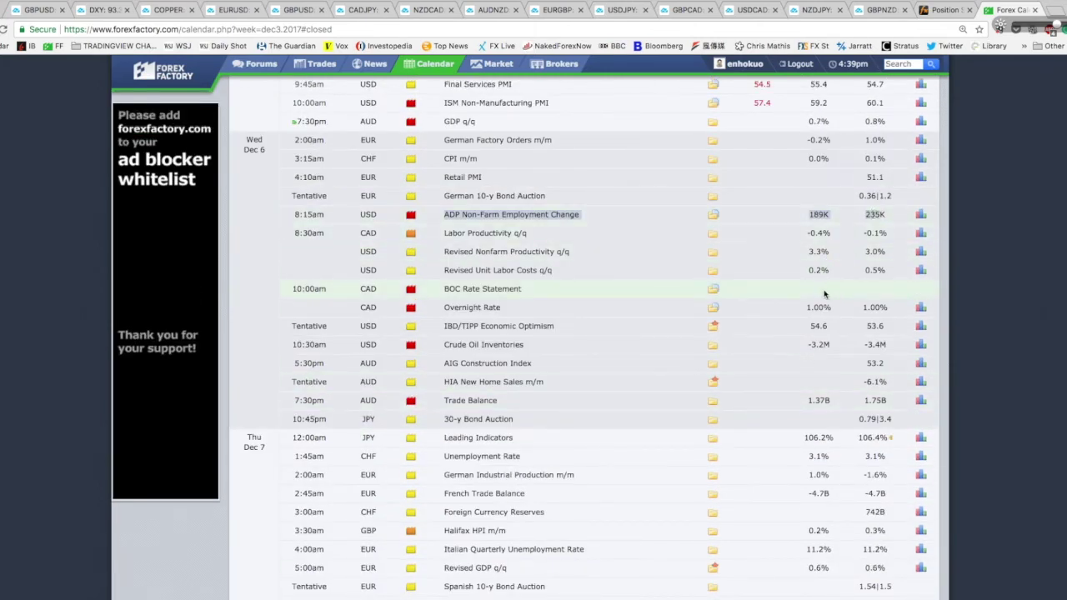
scroll(660, 349, down, 1)
drag(442, 274, 517, 291)
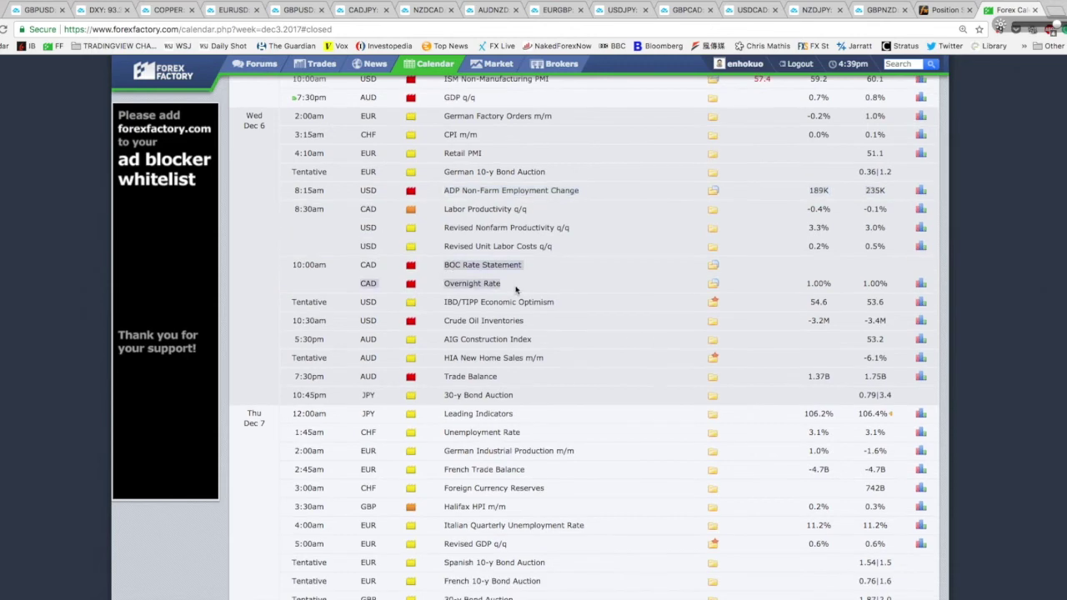
click(540, 295)
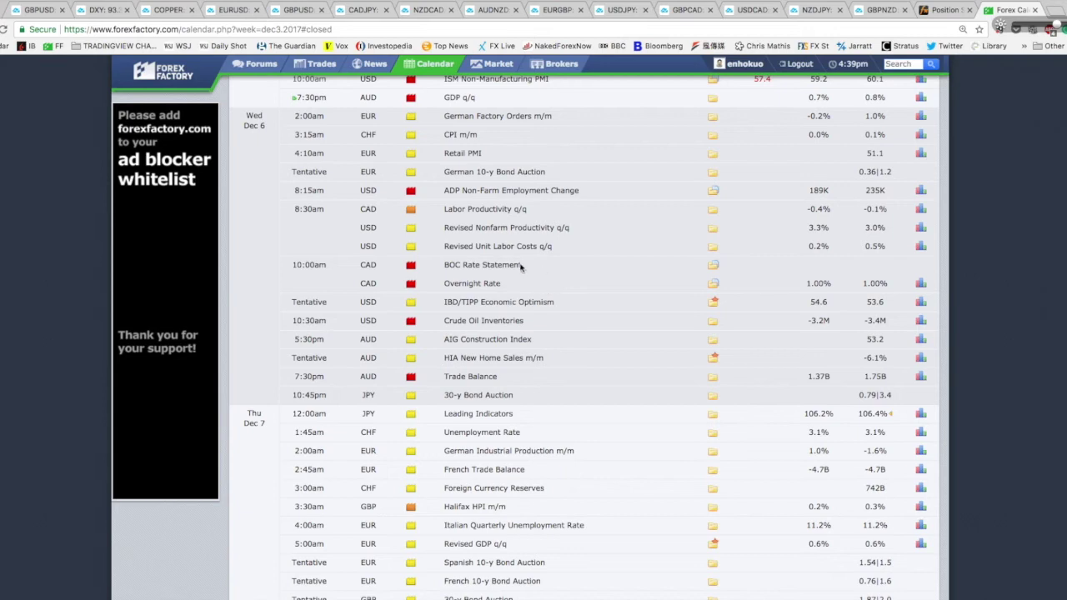
drag(522, 268, 446, 265)
click(511, 288)
Highlight the Crude Oil Inventories event and check the TradingView commodity charts for crude oil, returning to the Forex Factory calendar
scroll(548, 345, down, 1)
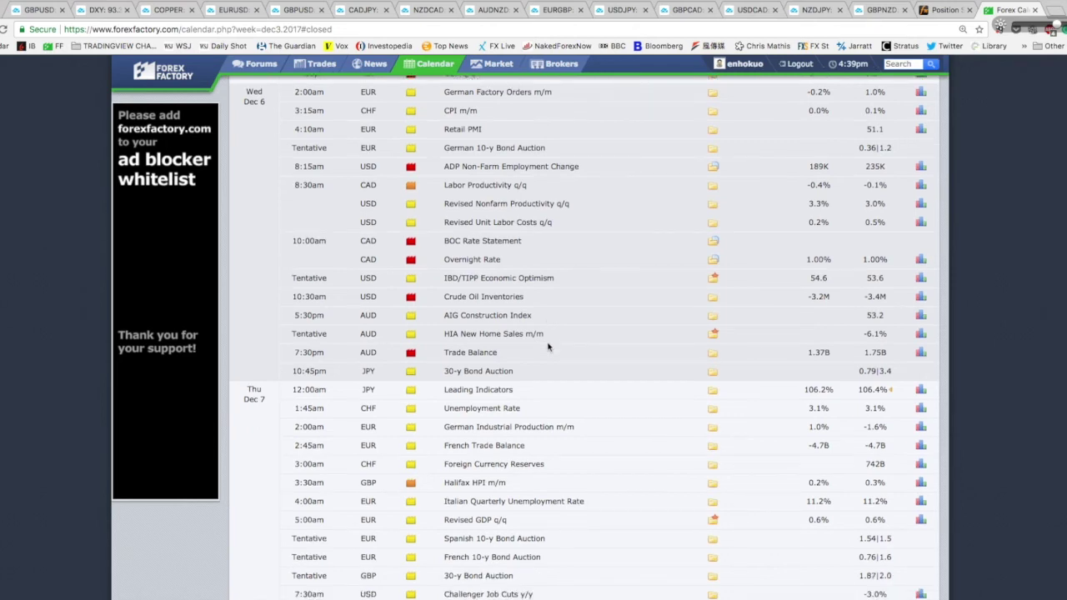
scroll(523, 313, down, 1)
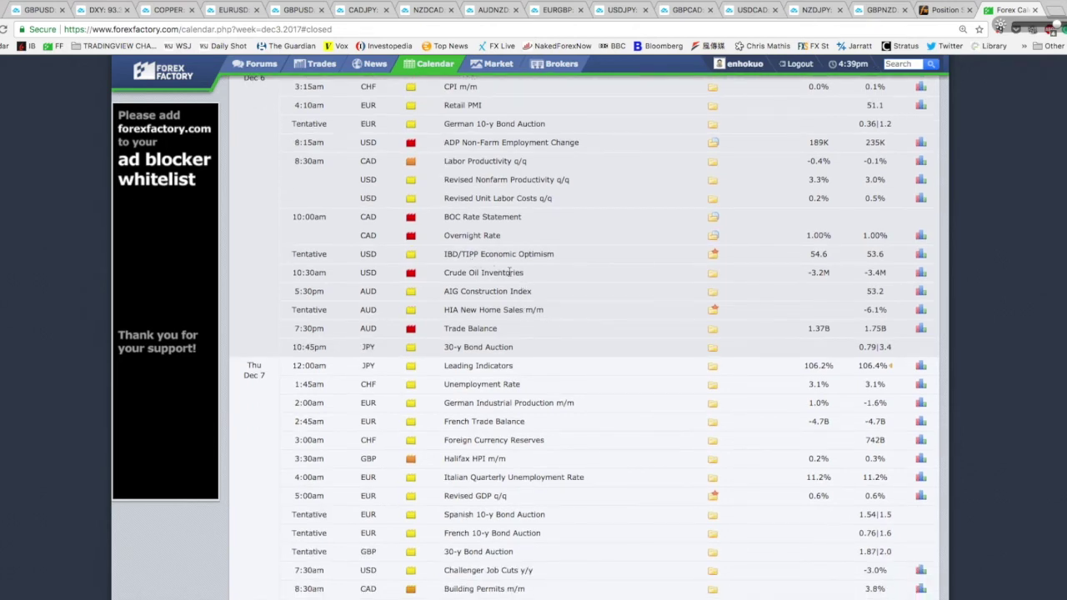
click(168, 10)
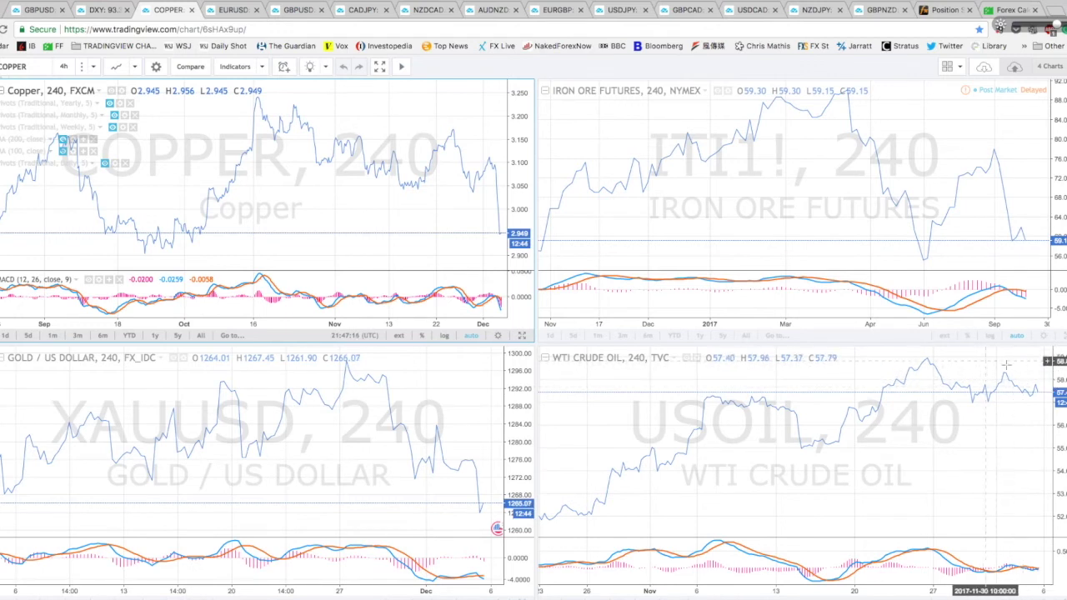
click(1005, 10)
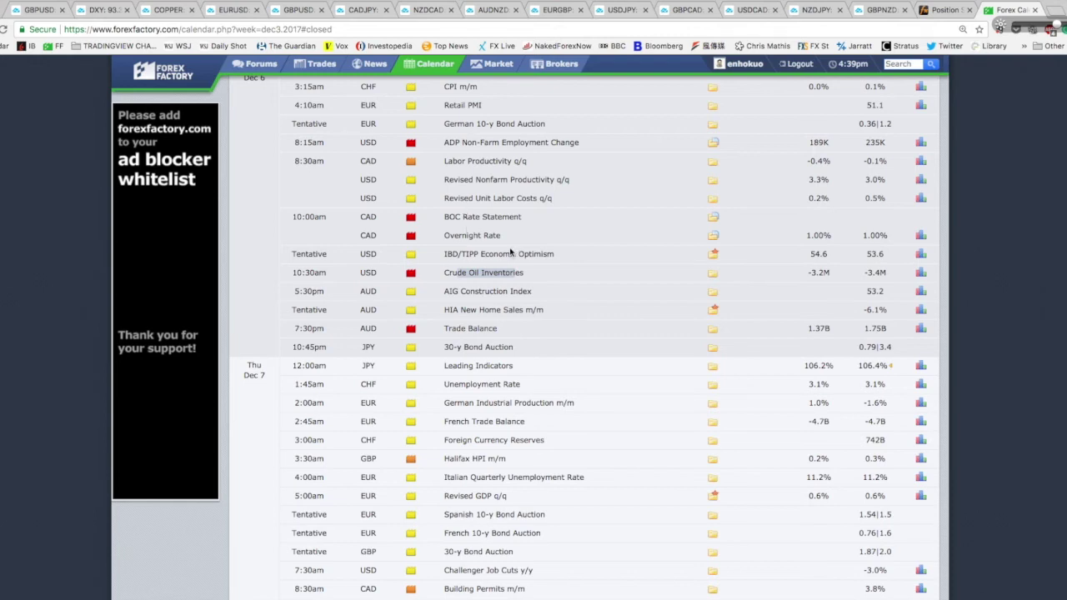
Review the Thursday, Dec 7 events and highlight ECB President Draghi Speaks
scroll(509, 306, down, 3)
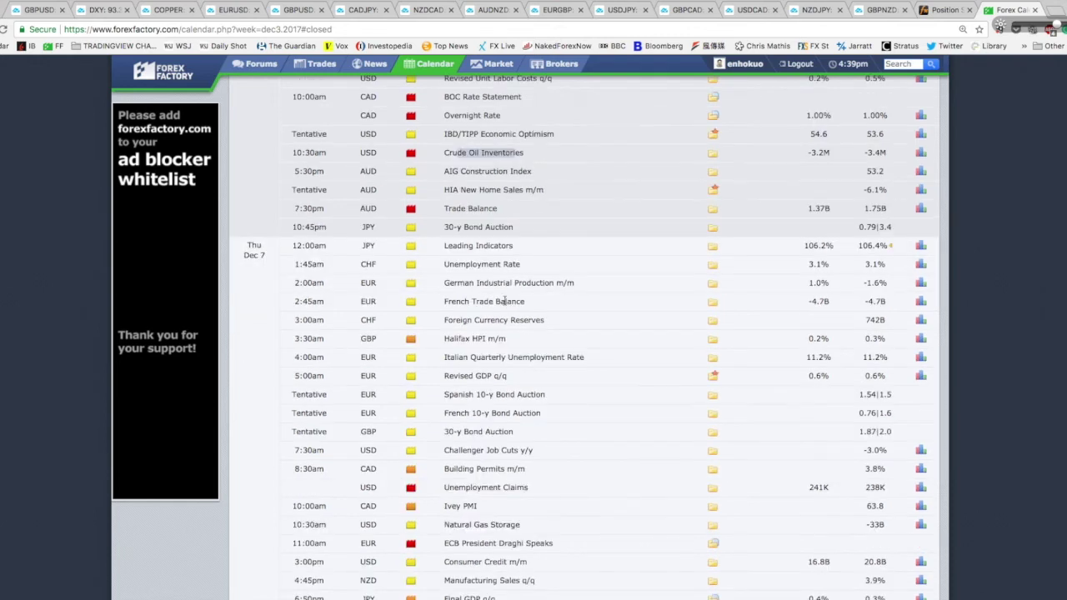
scroll(465, 288, down, 4)
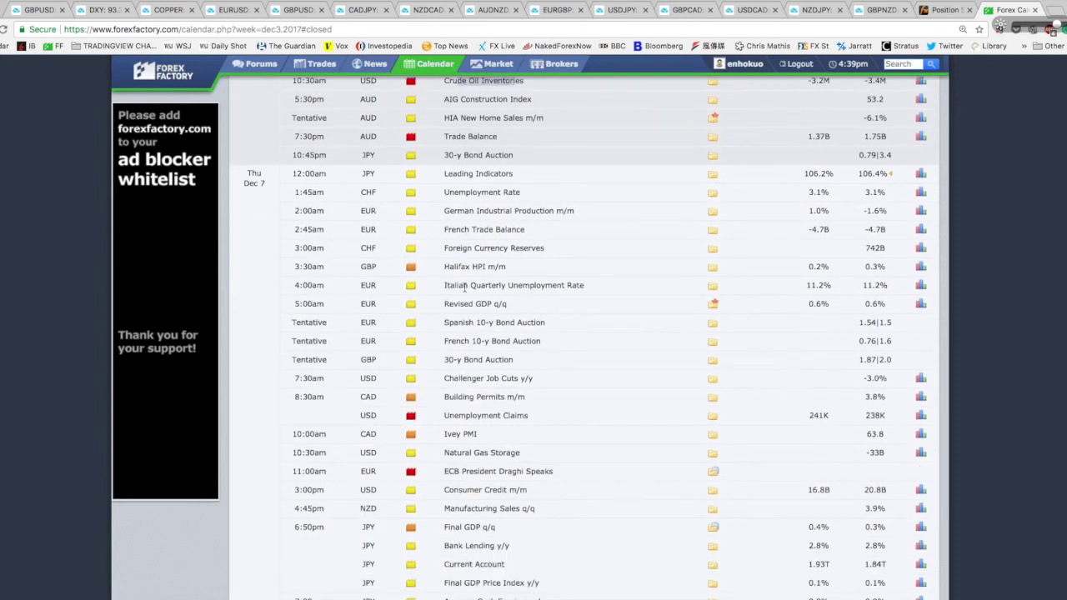
scroll(464, 287, down, 2)
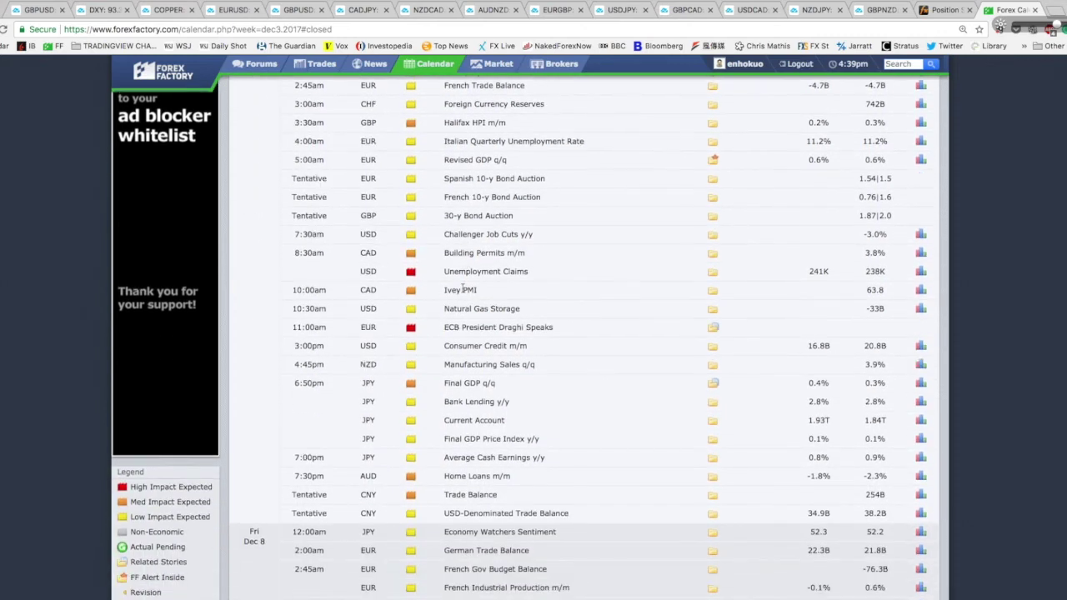
drag(445, 327, 588, 333)
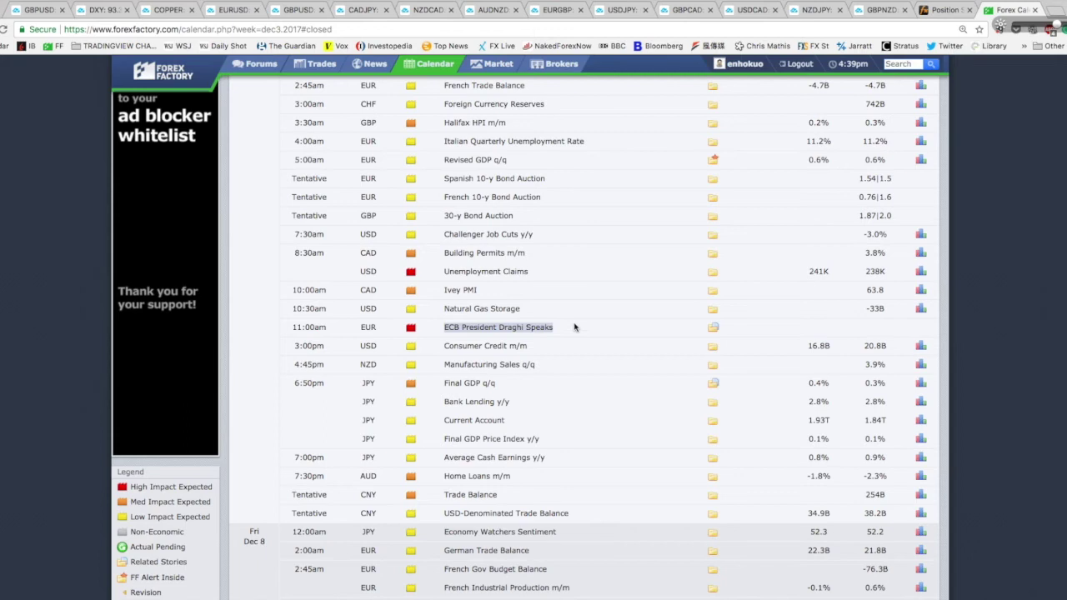
Review the Friday, Dec 8 events, highlighting the Average Hourly Earnings m/m forecast and previous figures
scroll(588, 334, down, 8)
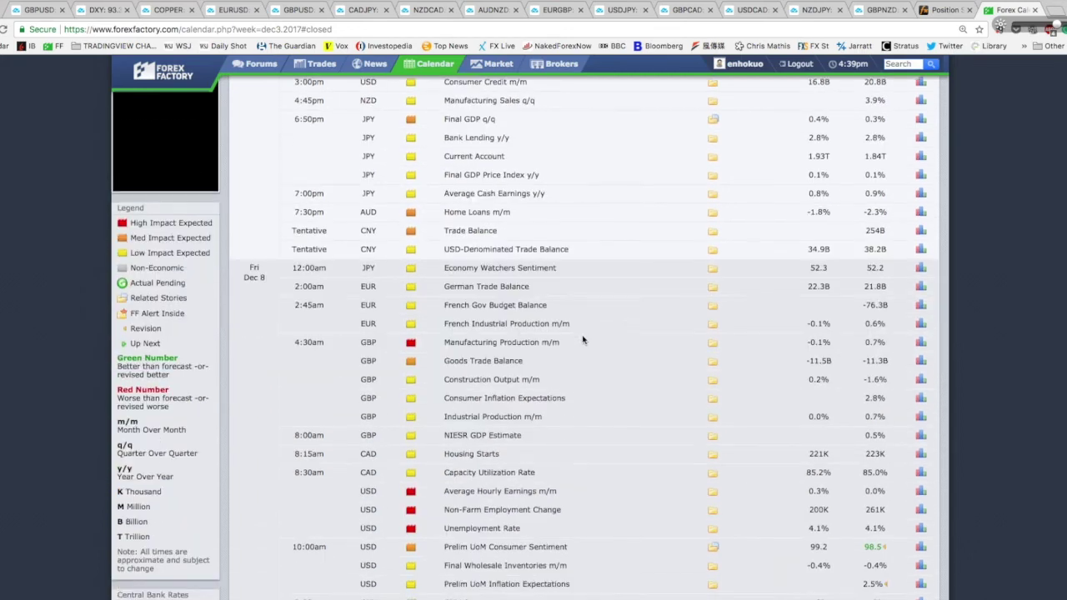
scroll(583, 340, down, 3)
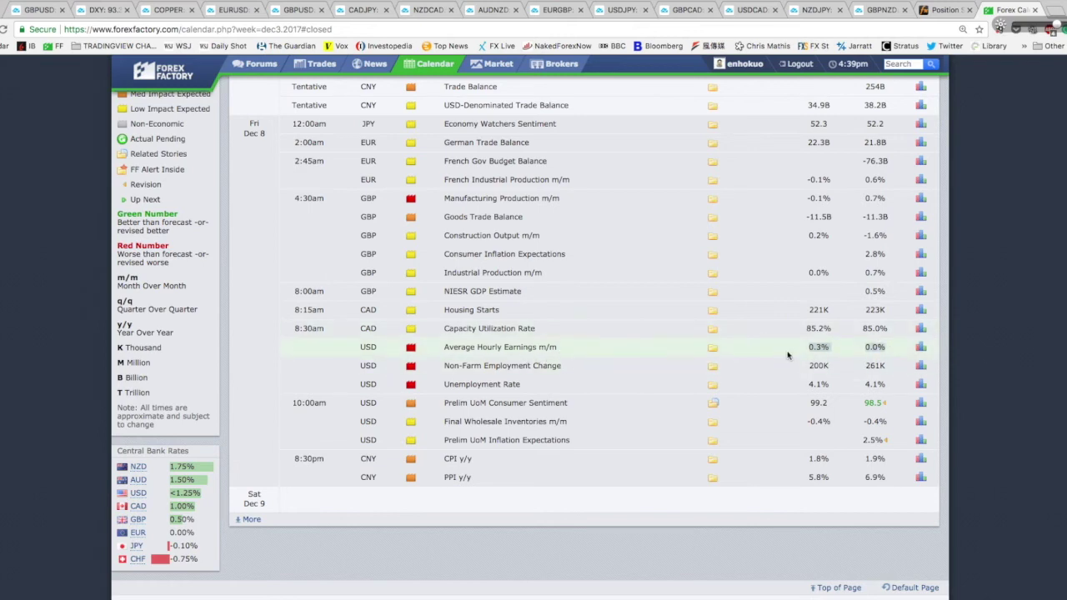
scroll(613, 392, up, 1)
scroll(613, 392, up, 10)
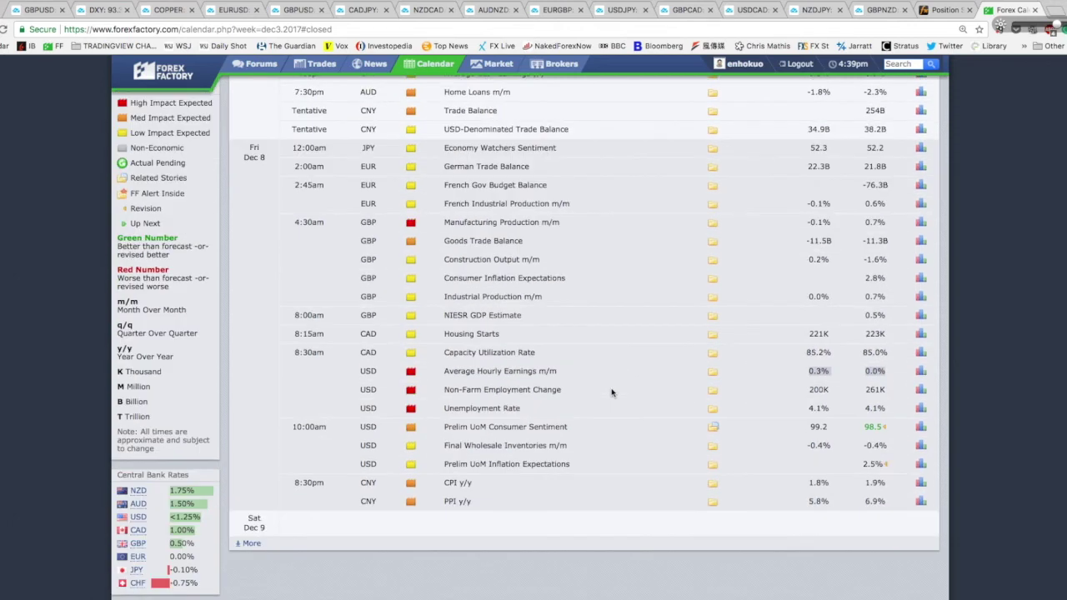
Draw a Regression Trend on the EURUSD 4-hour chart from the November 7 low to the November 27 high
scroll(609, 400, up, 5)
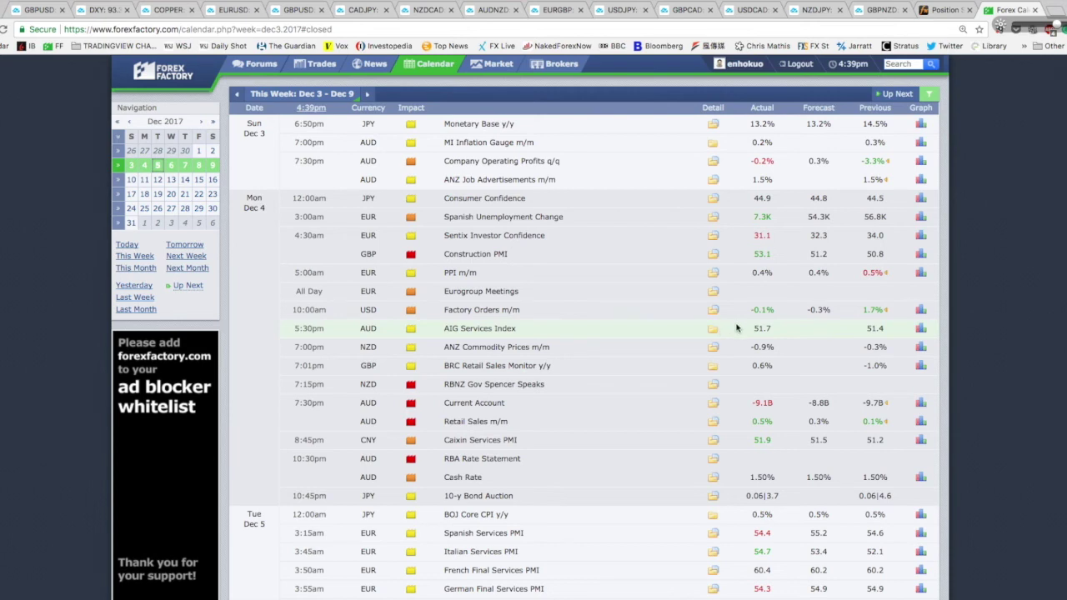
click(231, 10)
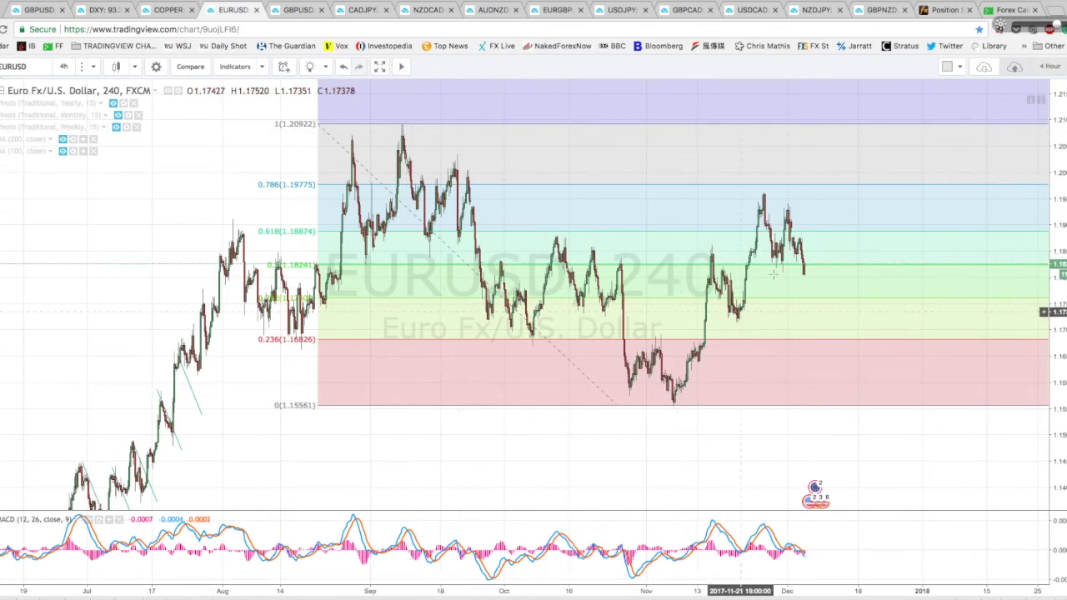
scroll(780, 200, up, 1)
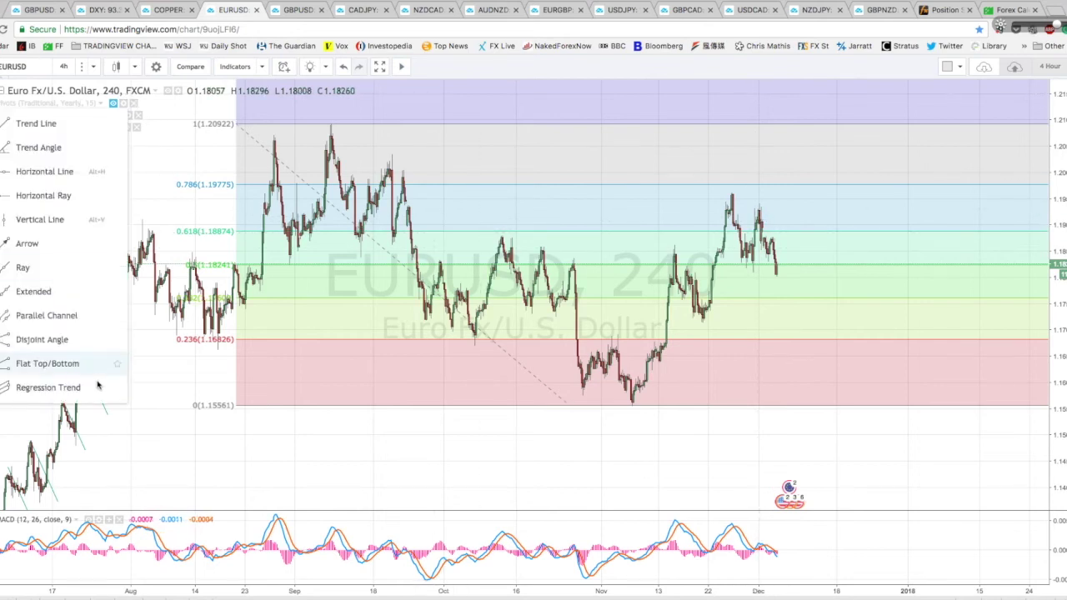
click(97, 386)
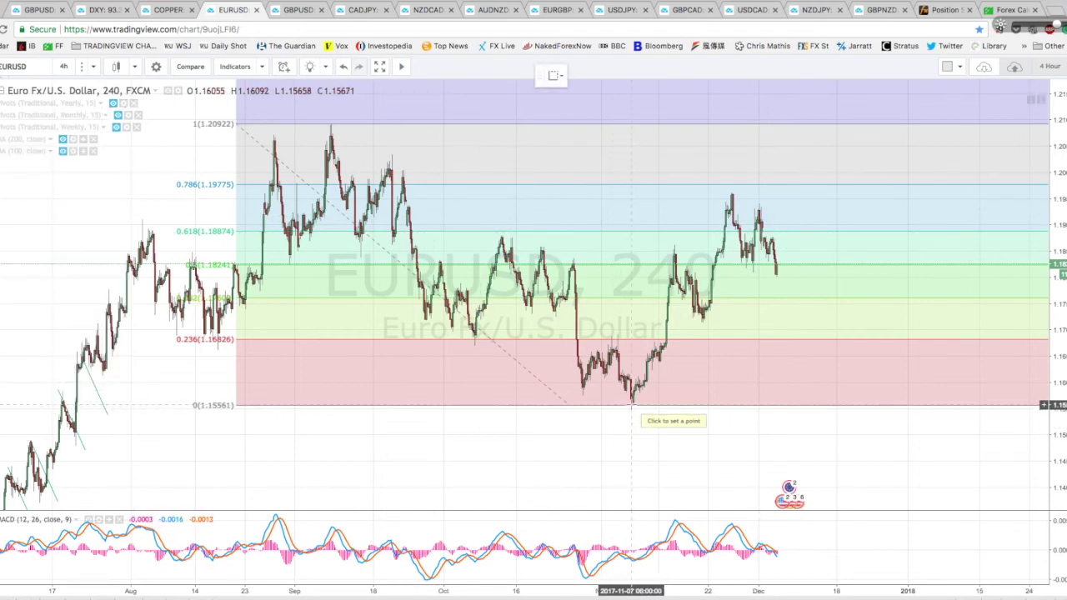
click(632, 405)
click(733, 193)
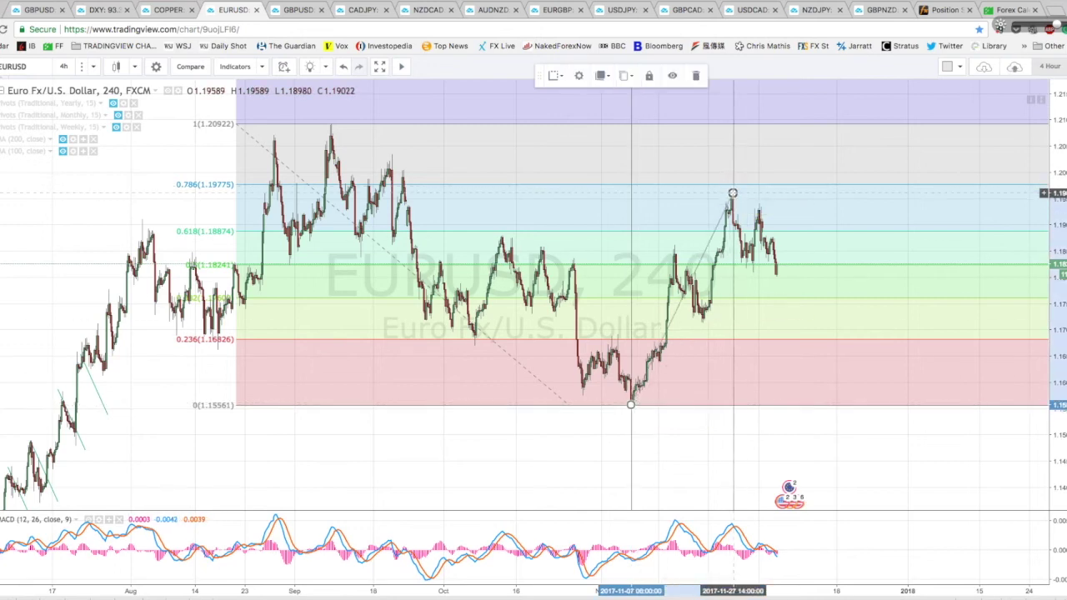
Turn on Extend Lines in the style settings of the EURUSD regression trend
right_click(722, 257)
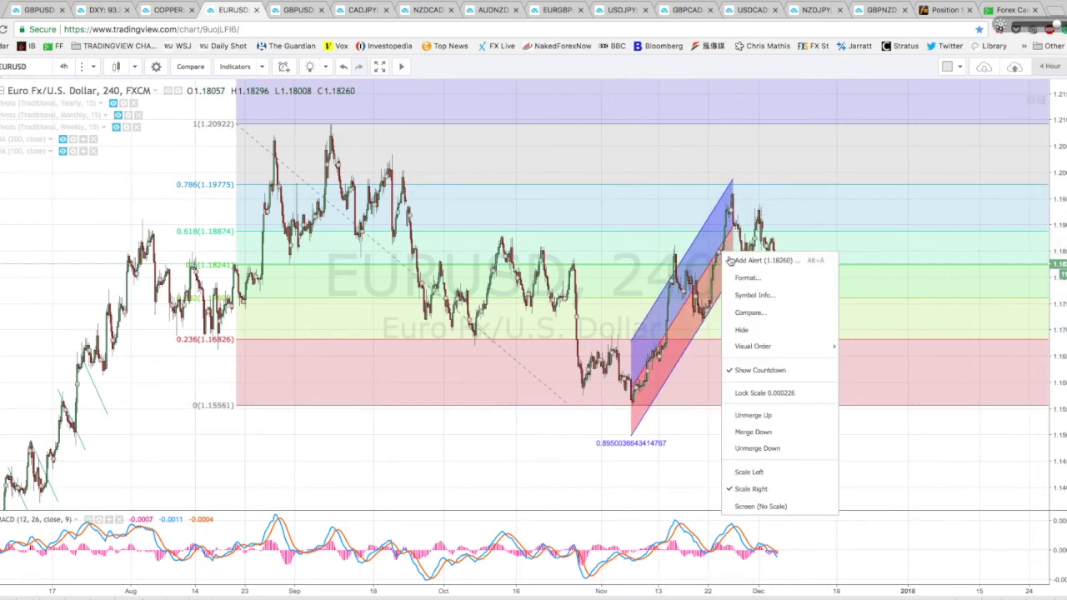
click(703, 284)
right_click(703, 284)
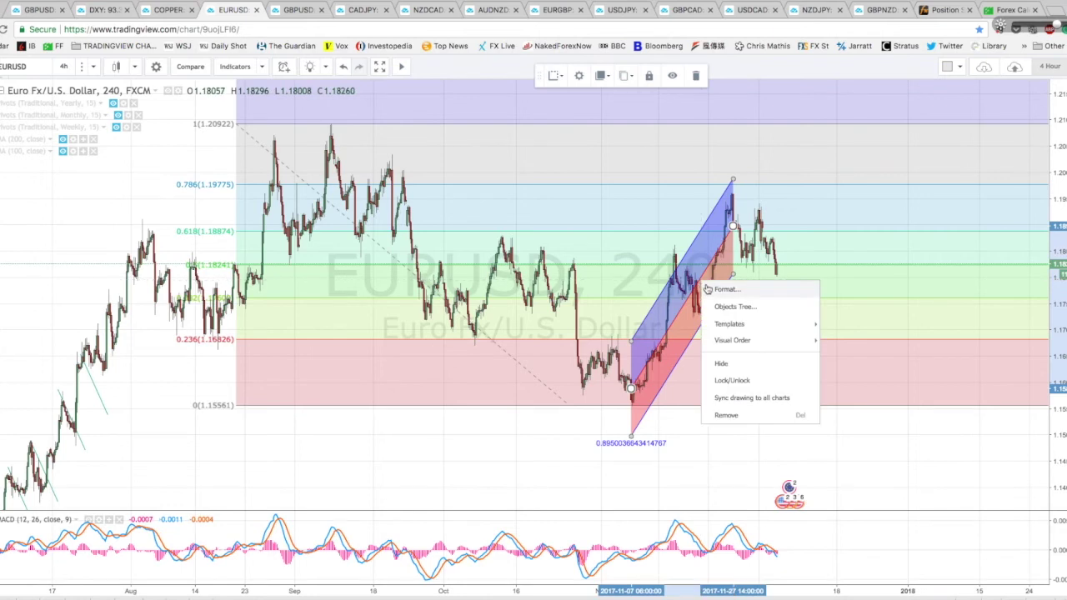
click(724, 289)
click(480, 378)
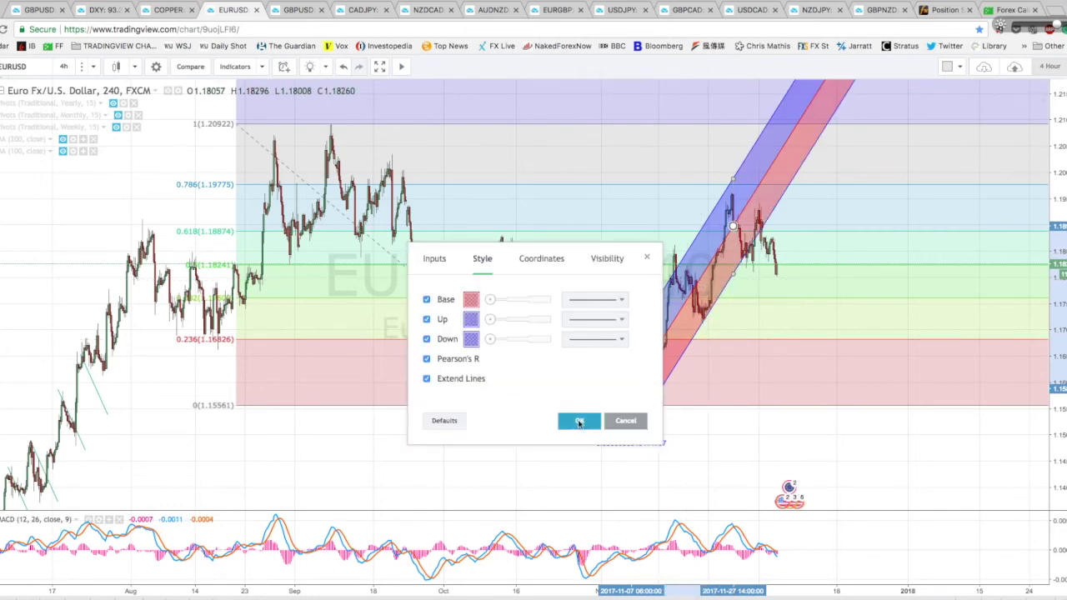
click(579, 420)
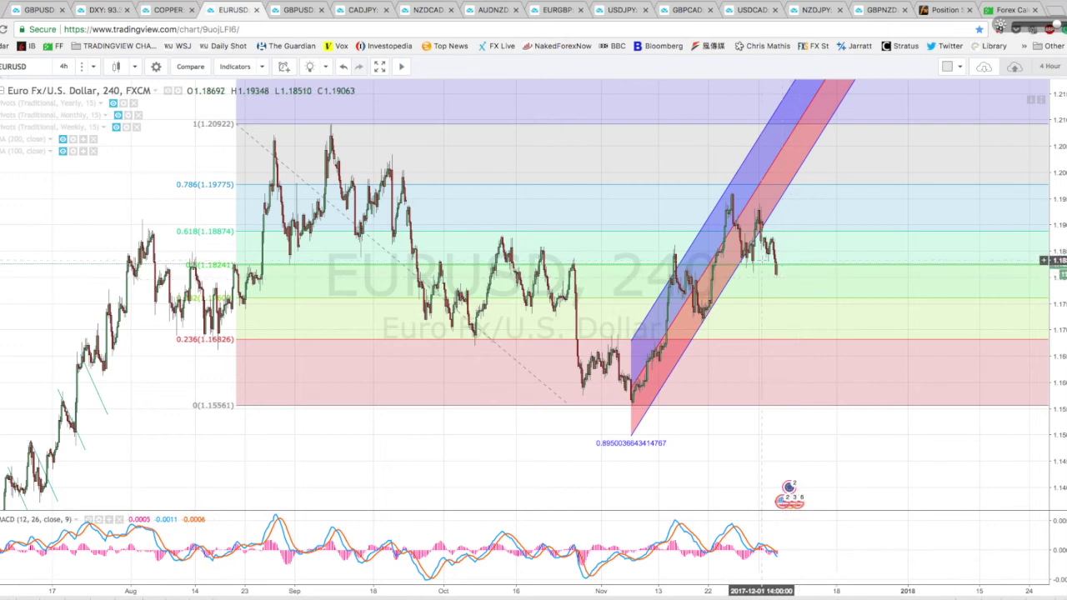
Check the GBPUSD 8-hour chart alongside this week's Forex Factory calendar events
click(292, 10)
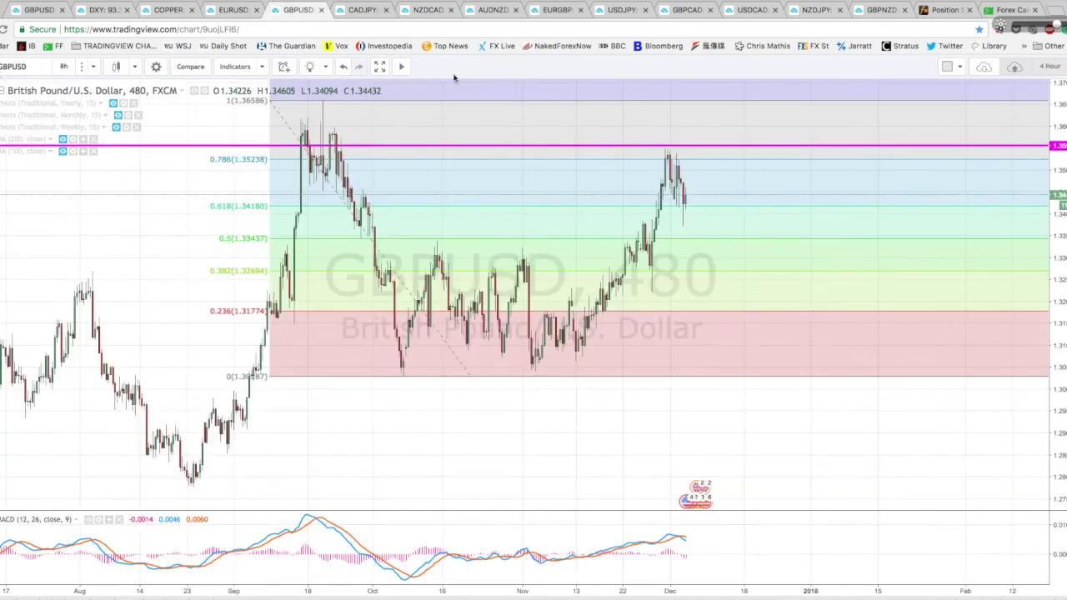
click(1011, 10)
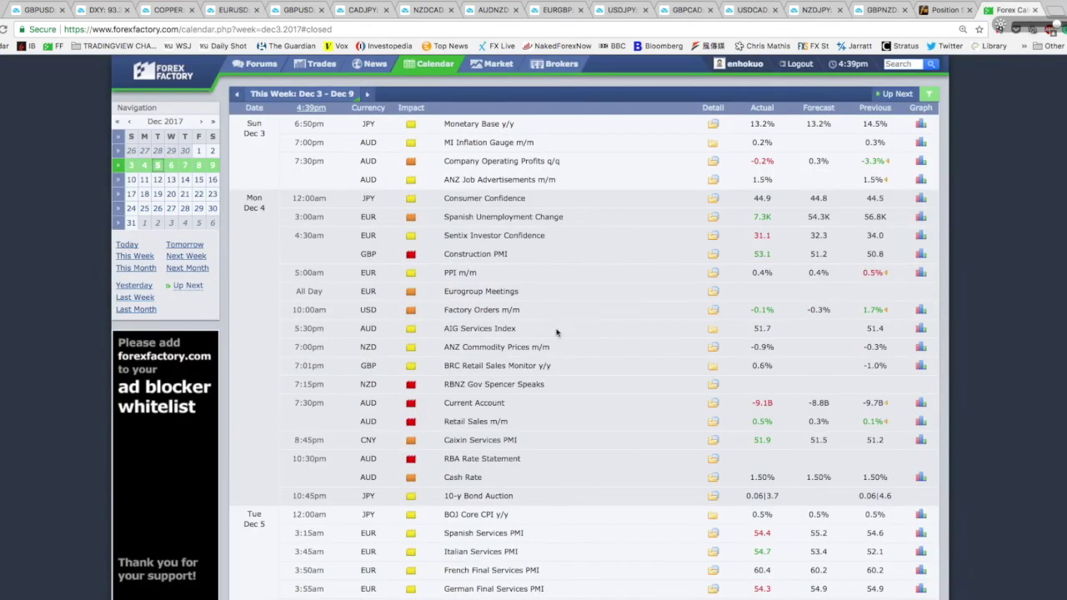
click(298, 10)
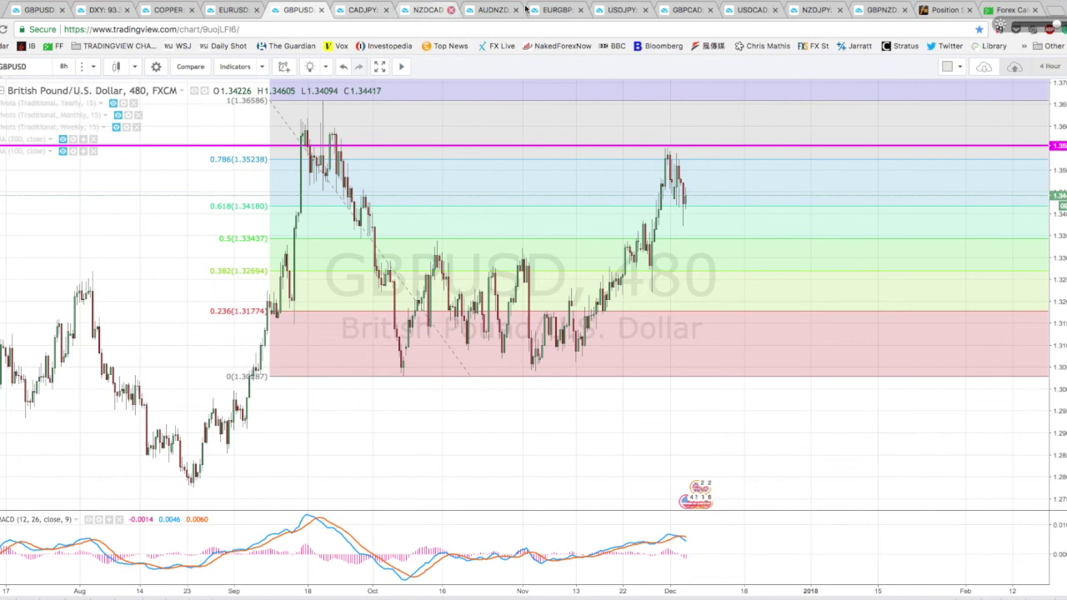
Examine recent price action on the USDJPY 8-hour chart and the AUDNZD 4-hour chart
click(629, 11)
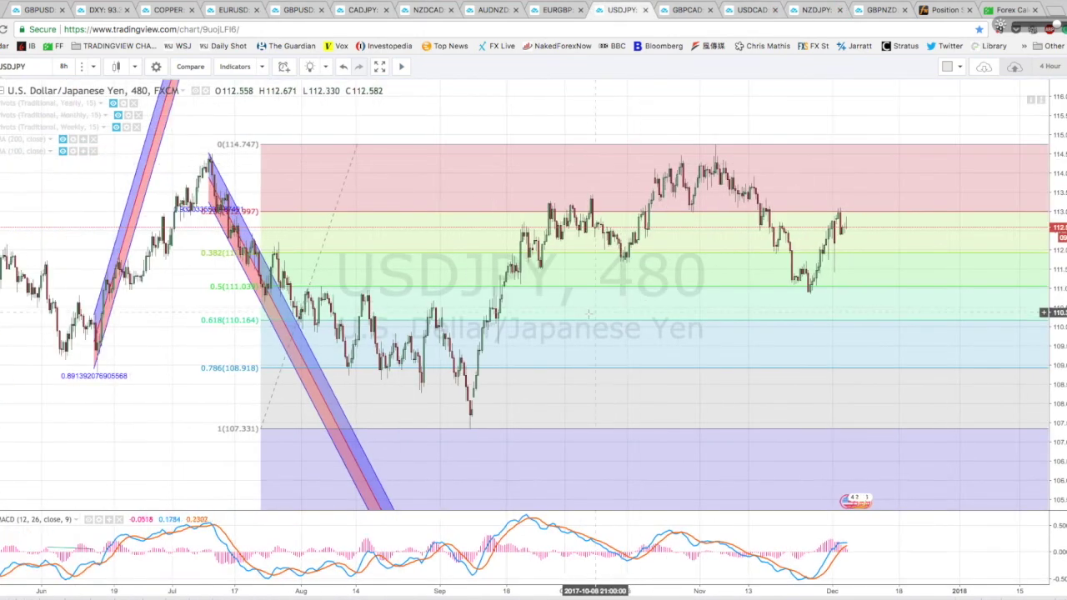
scroll(547, 344, down, 1)
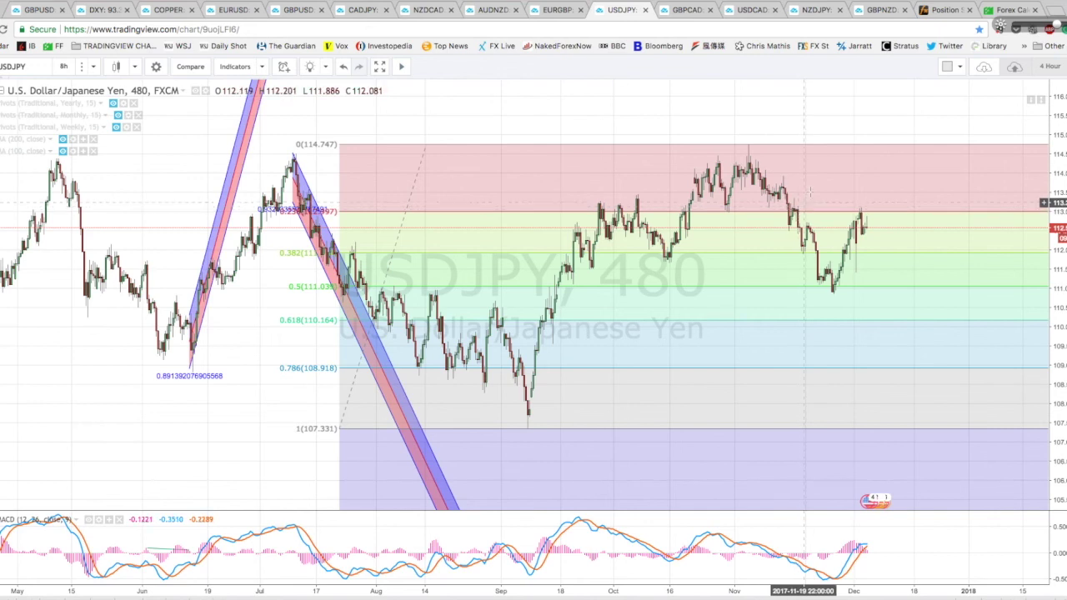
click(493, 9)
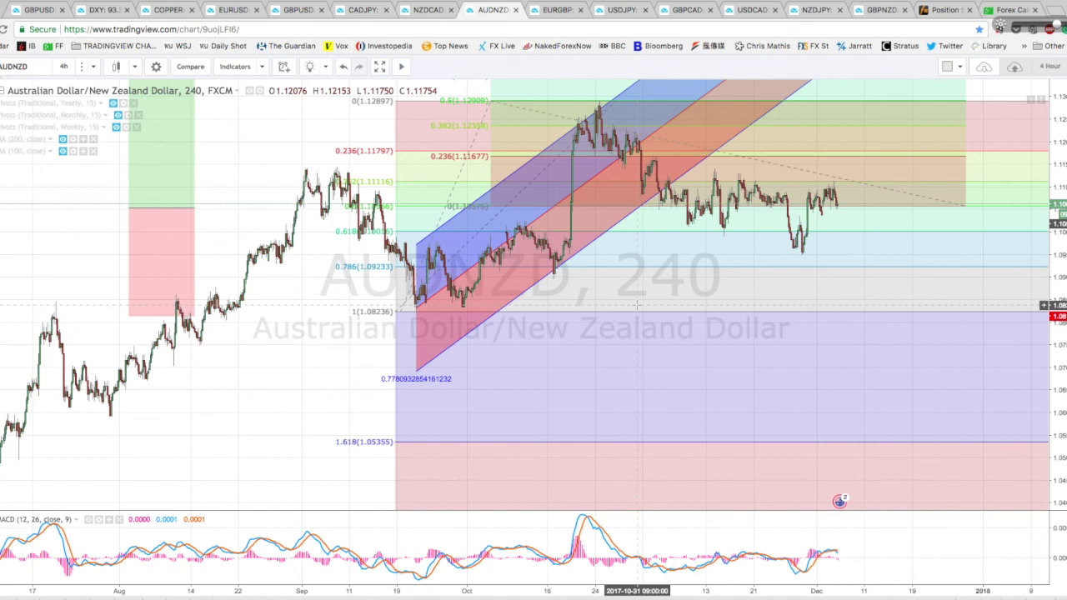
drag(606, 310, 474, 379)
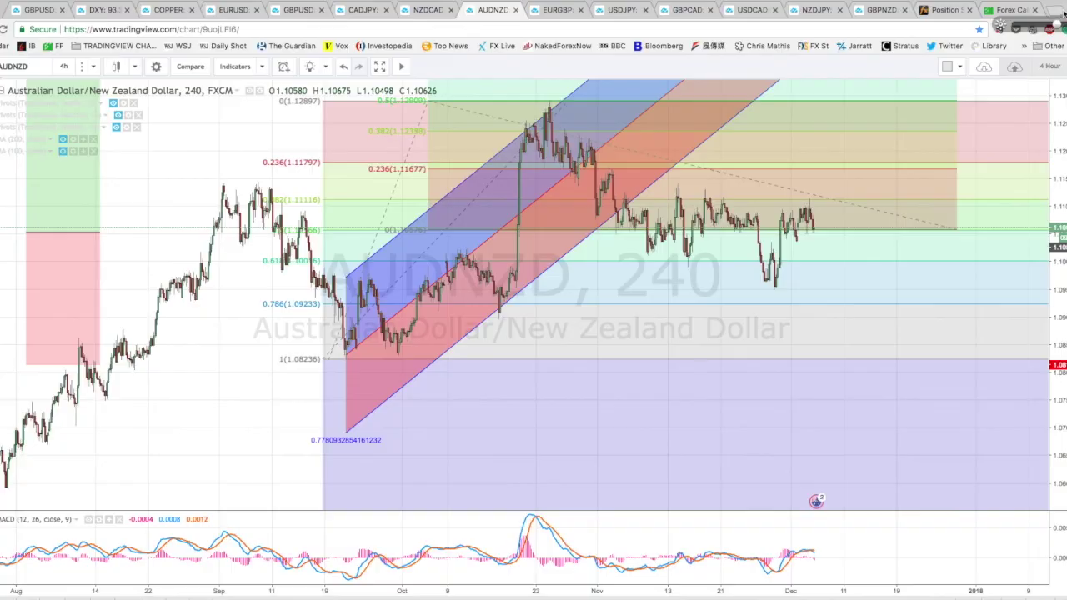
Open the trader's own forex website in a new browser tab and go to its Trades page
click(1060, 12)
text(enhokuo.com)
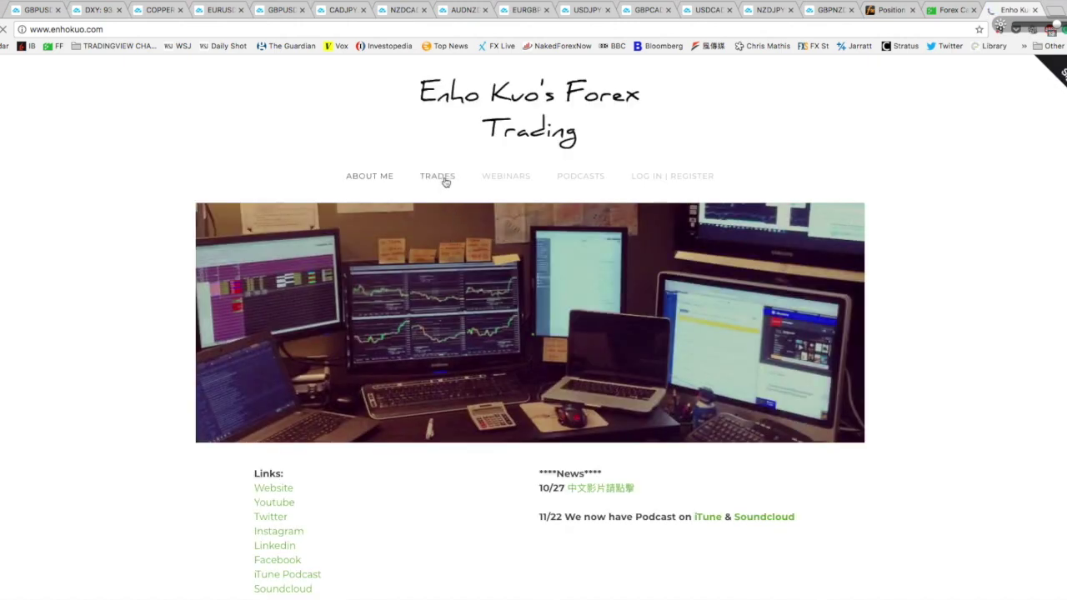
click(446, 182)
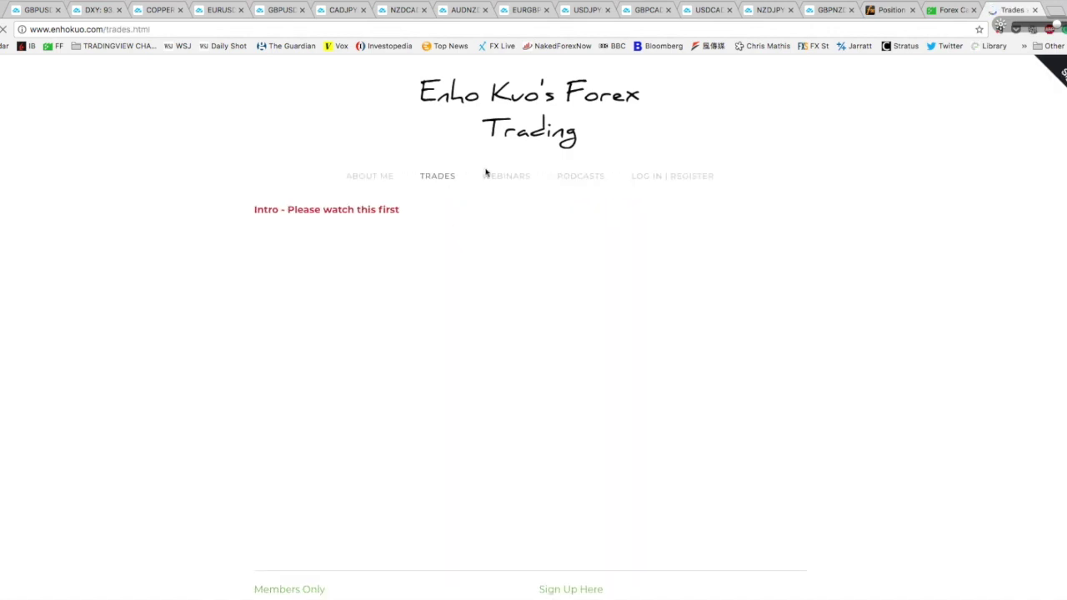
Log in to the Members Only area from the Trades page using the saved e-mail and password to view the trade alerts
scroll(458, 206, down, 1)
scroll(302, 432, down, 3)
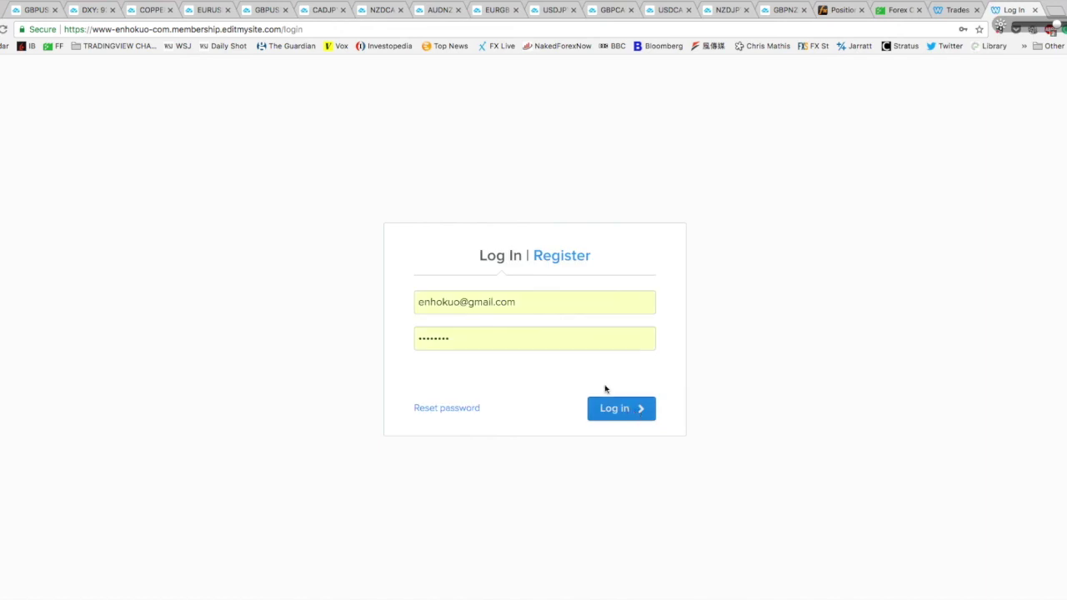
click(507, 305)
click(603, 407)
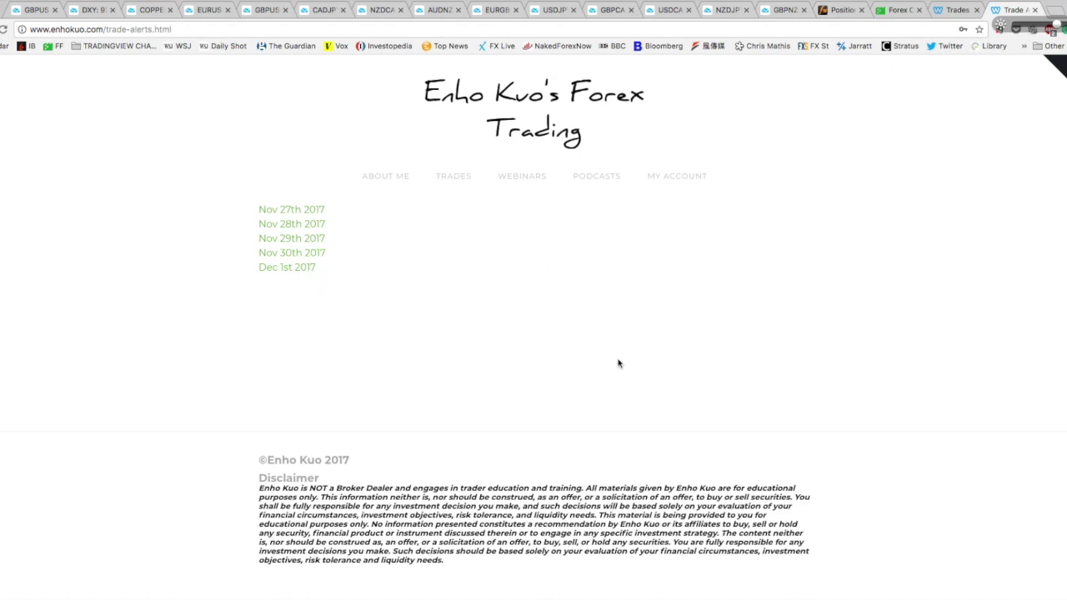
Return to the Forex Factory calendar and review the Monday, Dec 4 and Tuesday, Dec 5 events
click(875, 15)
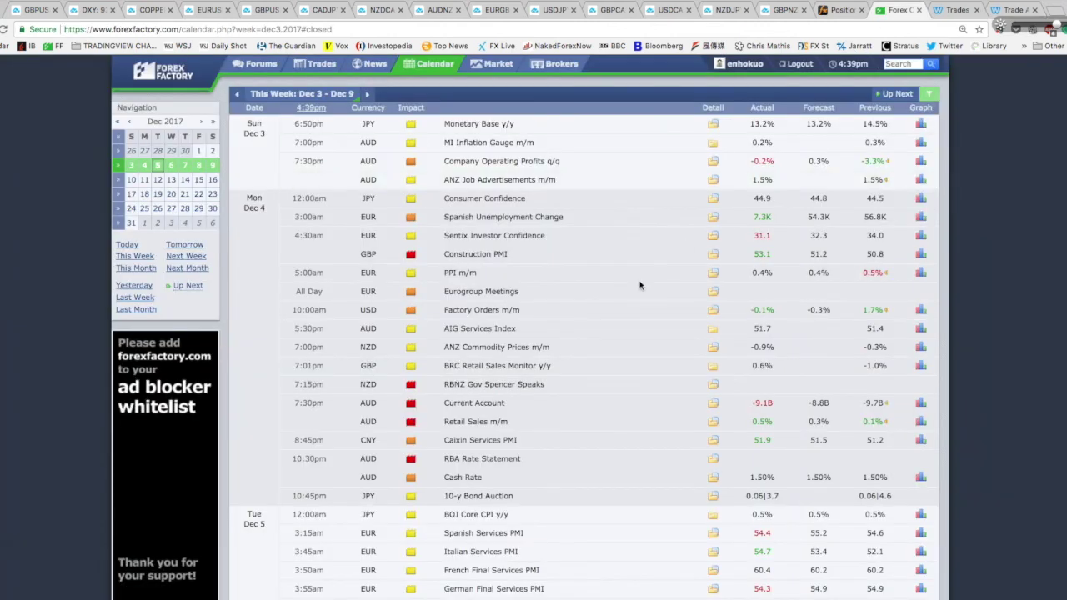
scroll(639, 286, down, 3)
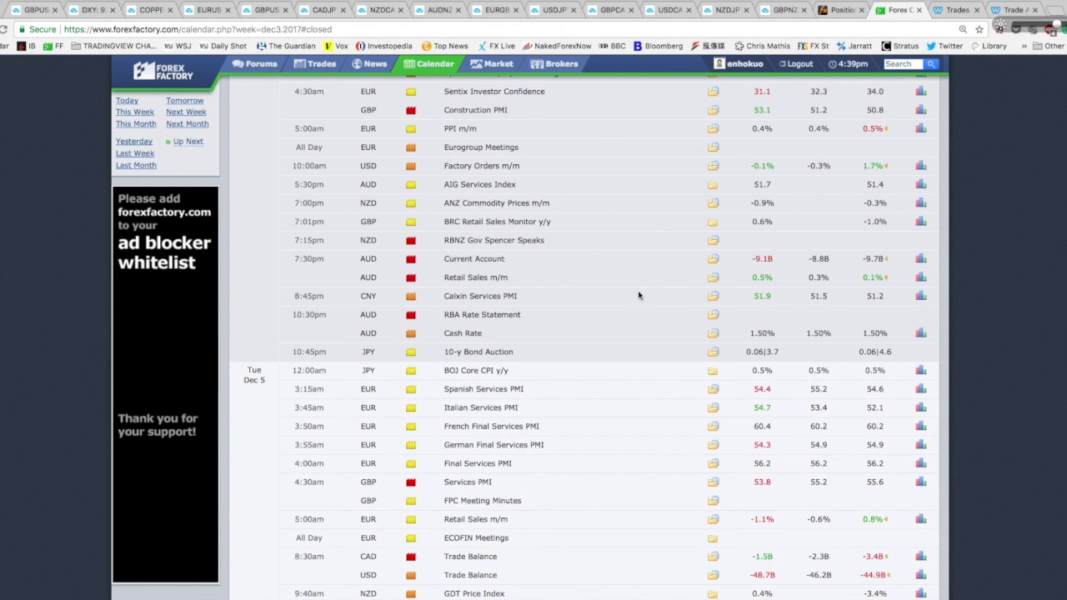
scroll(639, 295, down, 2)
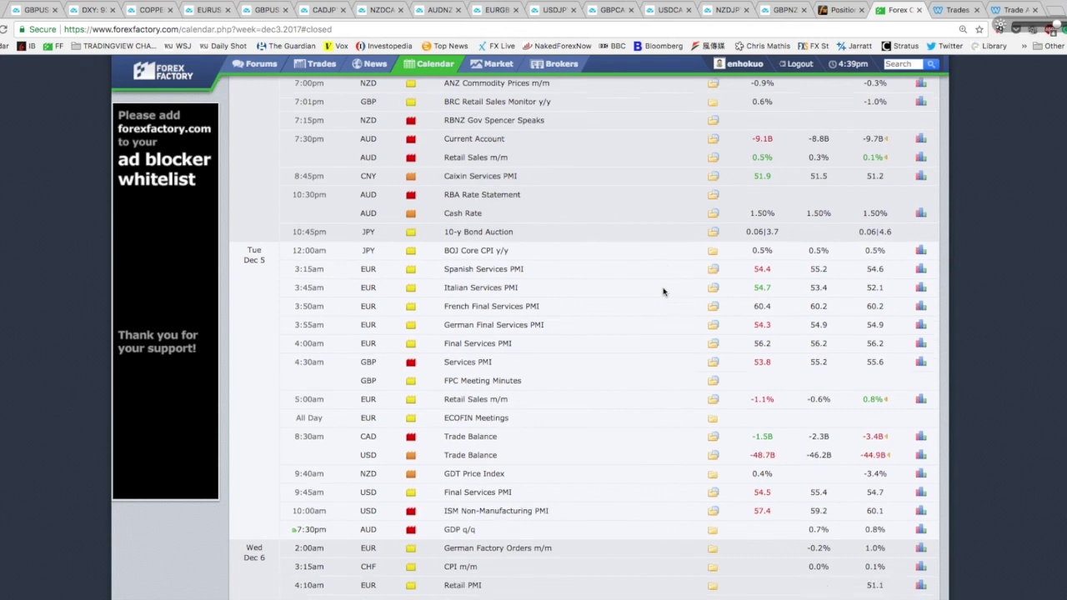
scroll(665, 291, up, 5)
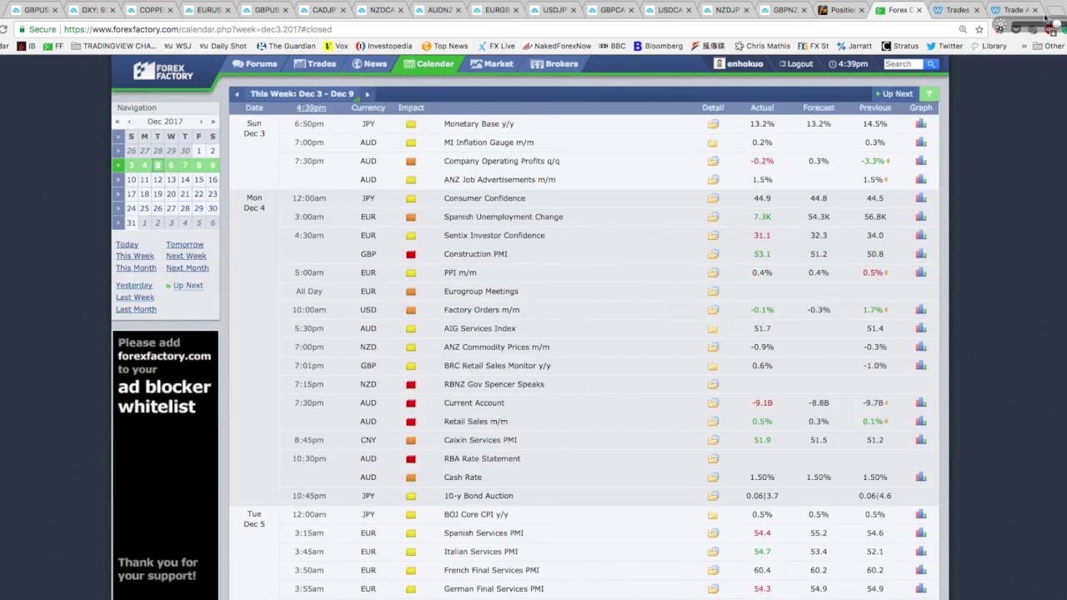